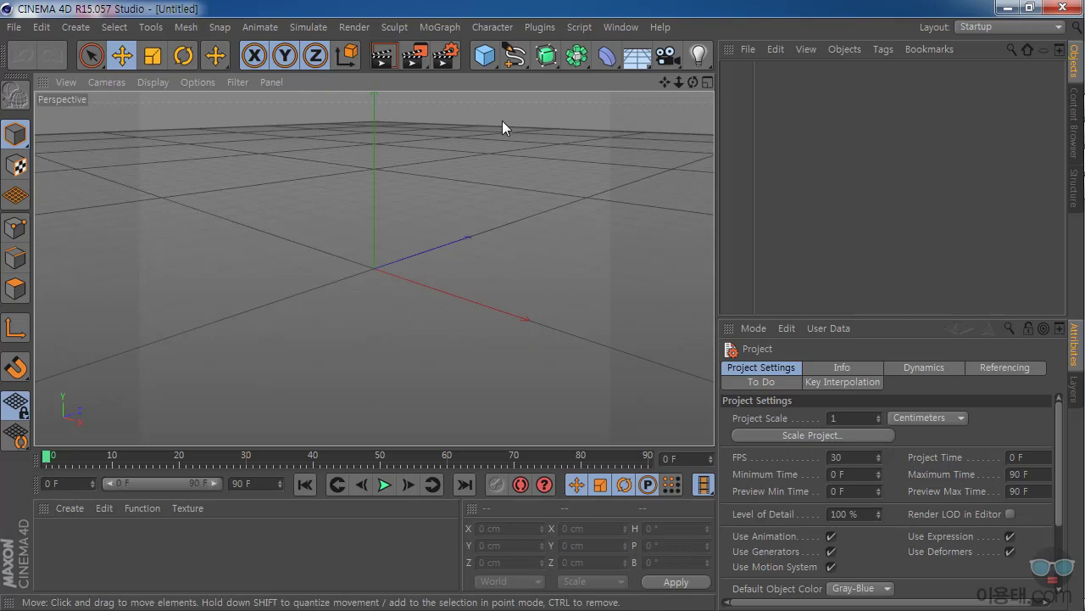
Add a cube primitive to the scene.
left_click(483, 58)
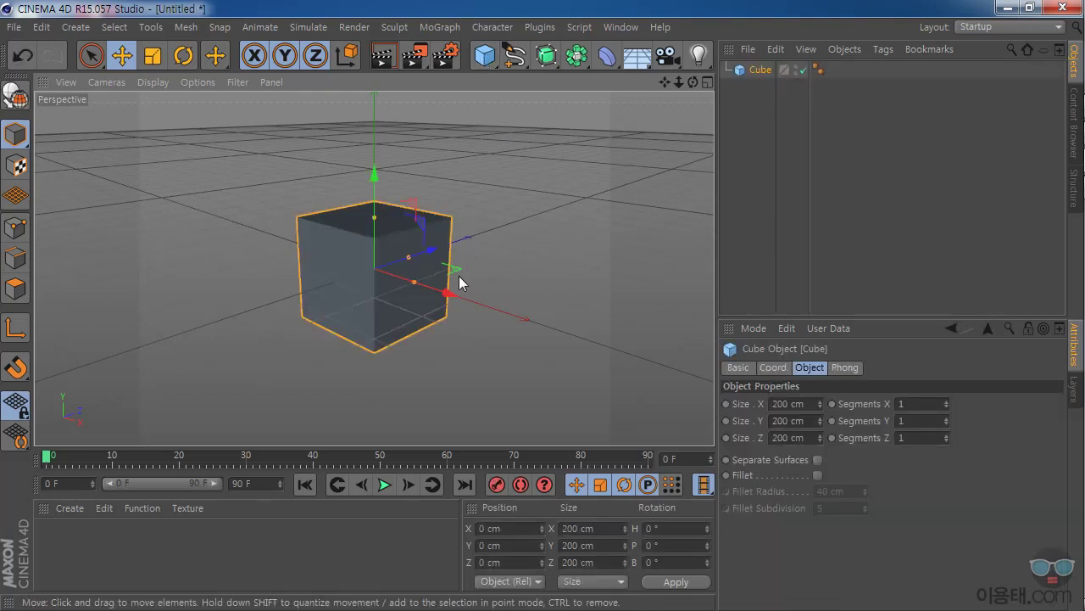
left_click(625, 27)
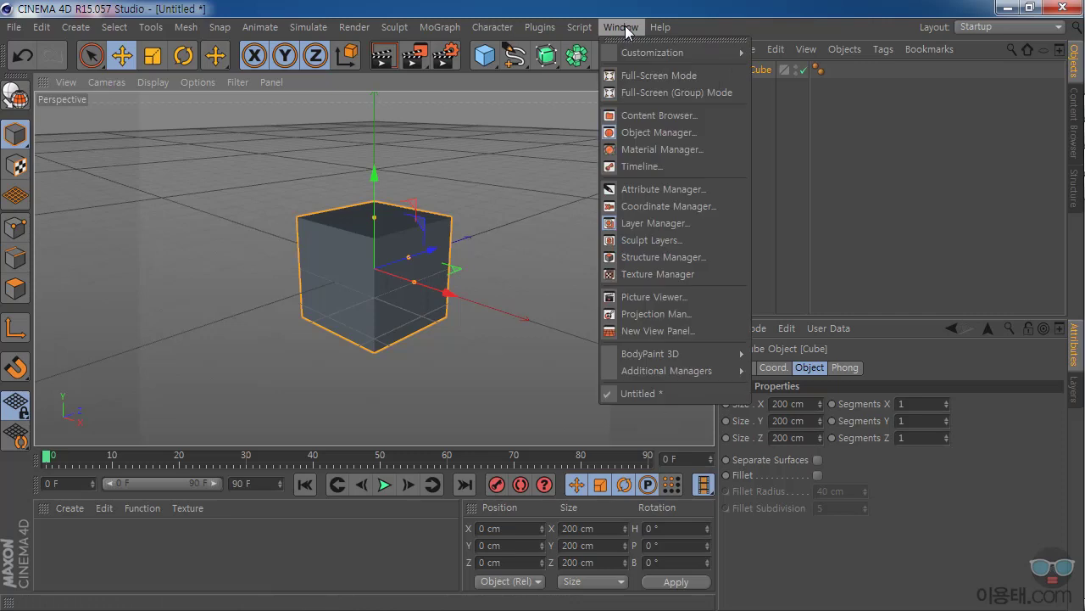
left_click(643, 167)
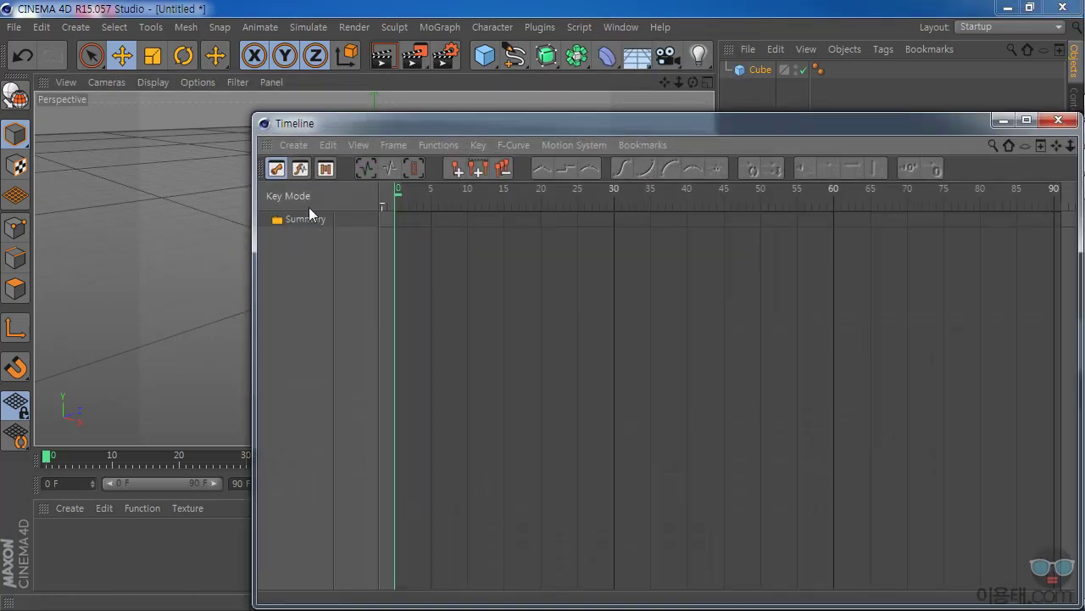
left_click_drag(395, 124, 352, 368)
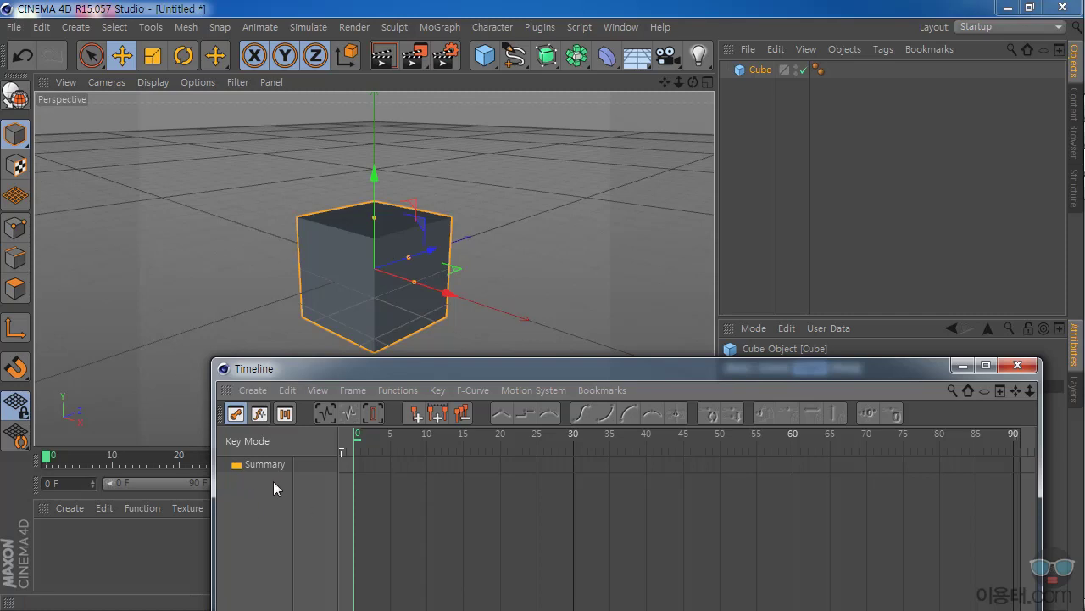
left_click(1018, 365)
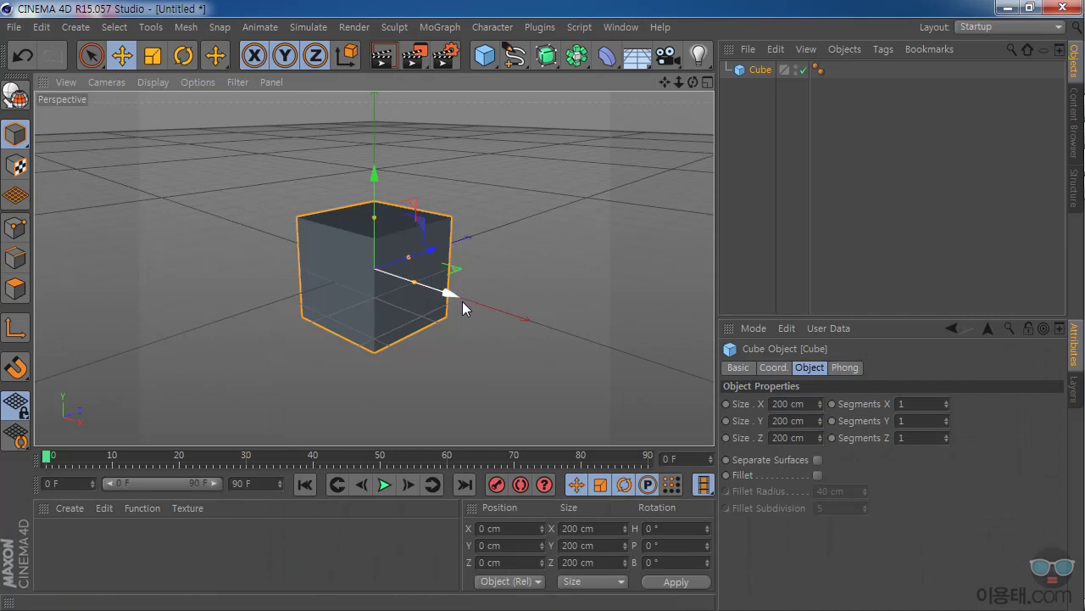
Keyframe the cube's position along X from about -285 cm at frame 0 to about 223 cm at frame 90.
left_click_drag(448, 296, 347, 269)
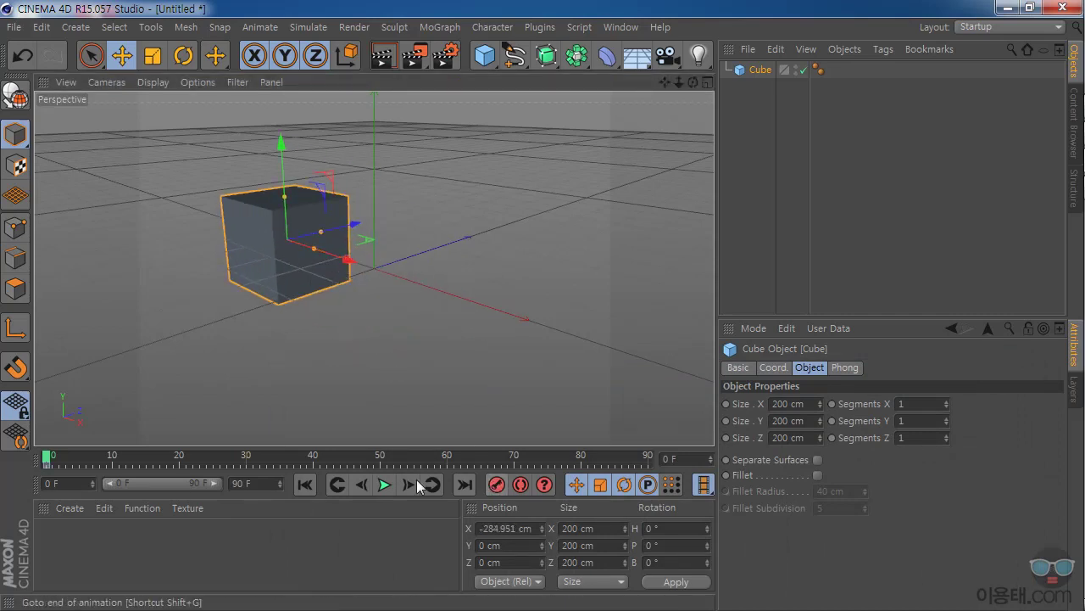
left_click(644, 457)
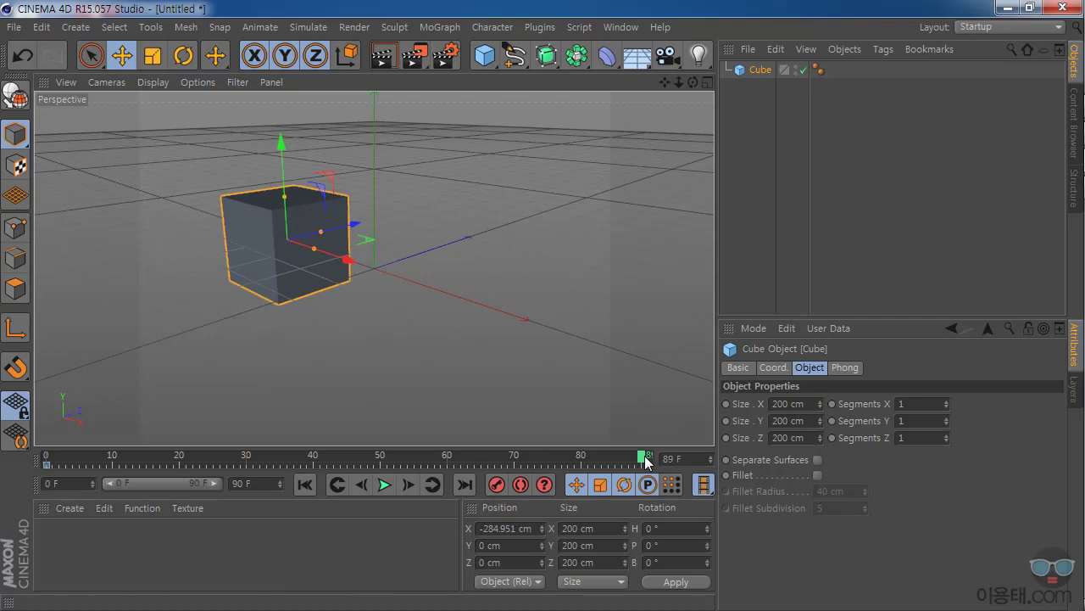
left_click_drag(347, 269, 563, 331)
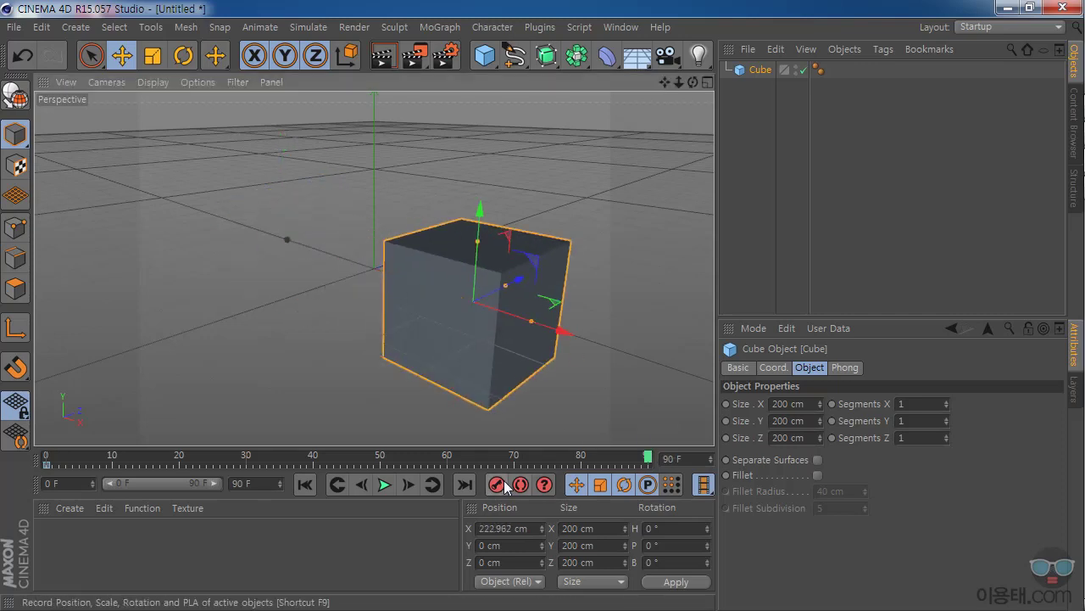
mouse_move(648, 460)
left_mouse_down()
mouse_move(67, 450)
mouse_move(555, 457)
mouse_move(146, 433)
mouse_move(479, 458)
mouse_move(380, 456)
left_mouse_up()
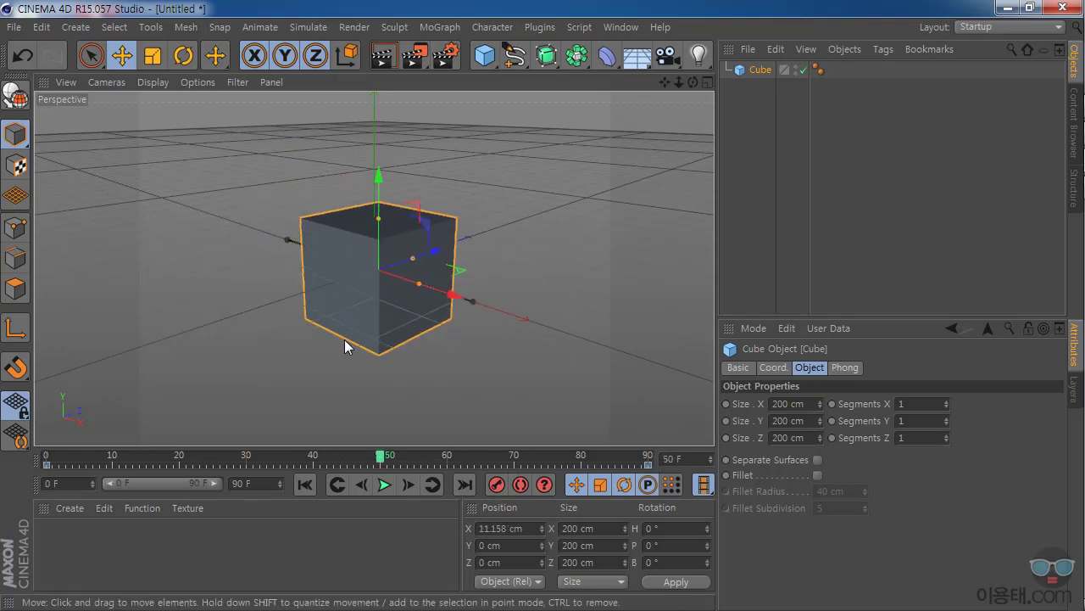
Open the Timeline, expand the cube's animation tracks and select them.
left_click(628, 27)
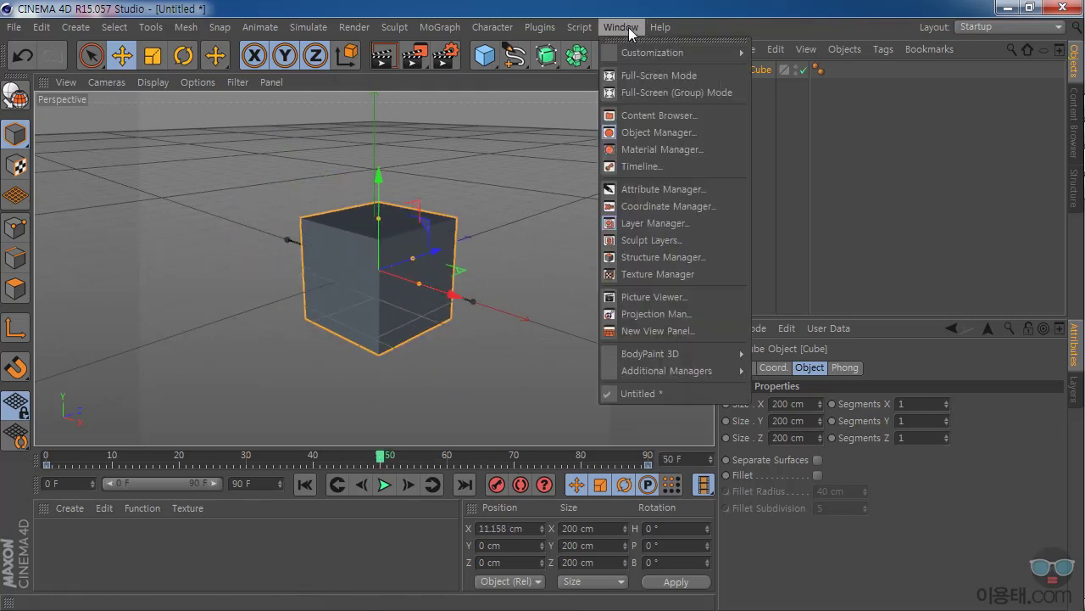
left_click(653, 164)
left_click_drag(603, 125, 510, 188)
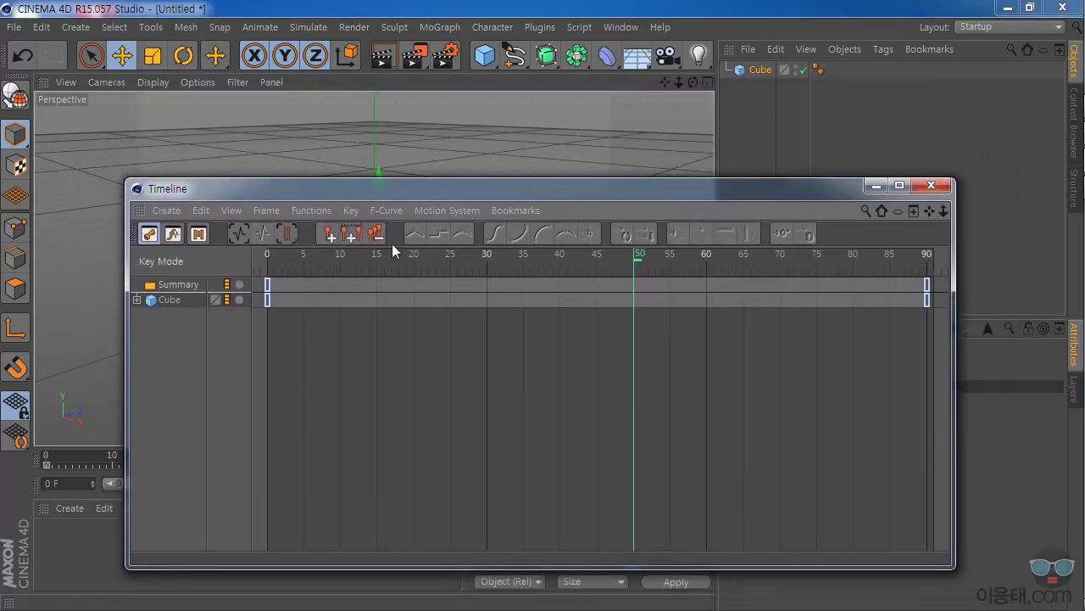
left_click(136, 301)
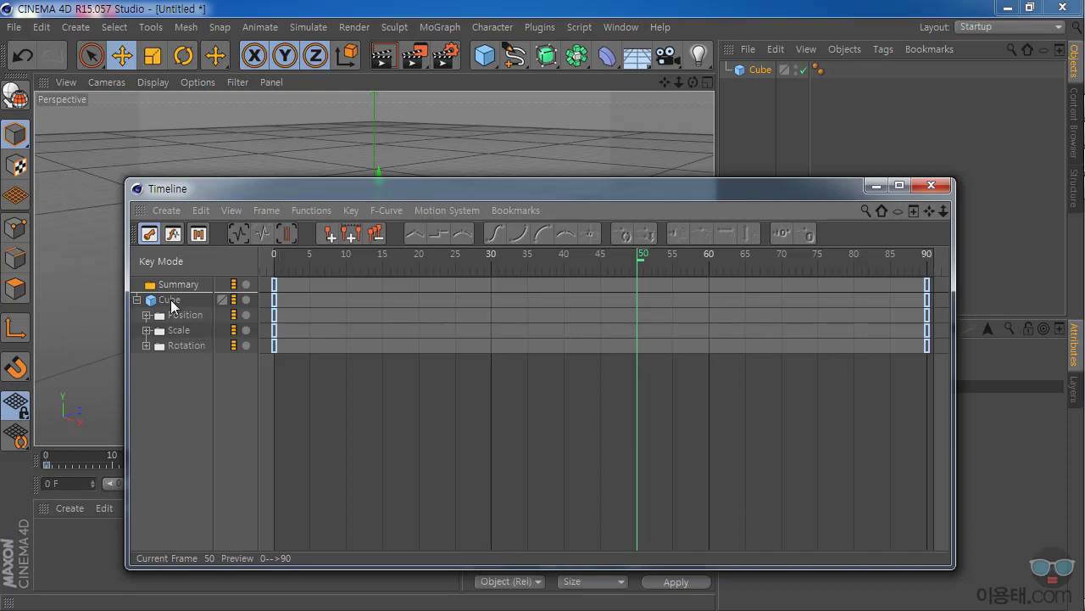
left_click(171, 300)
mouse_move(514, 187)
left_mouse_down()
mouse_move(521, 266)
mouse_move(515, 161)
mouse_move(496, 177)
mouse_move(533, 169)
mouse_move(508, 167)
left_mouse_up()
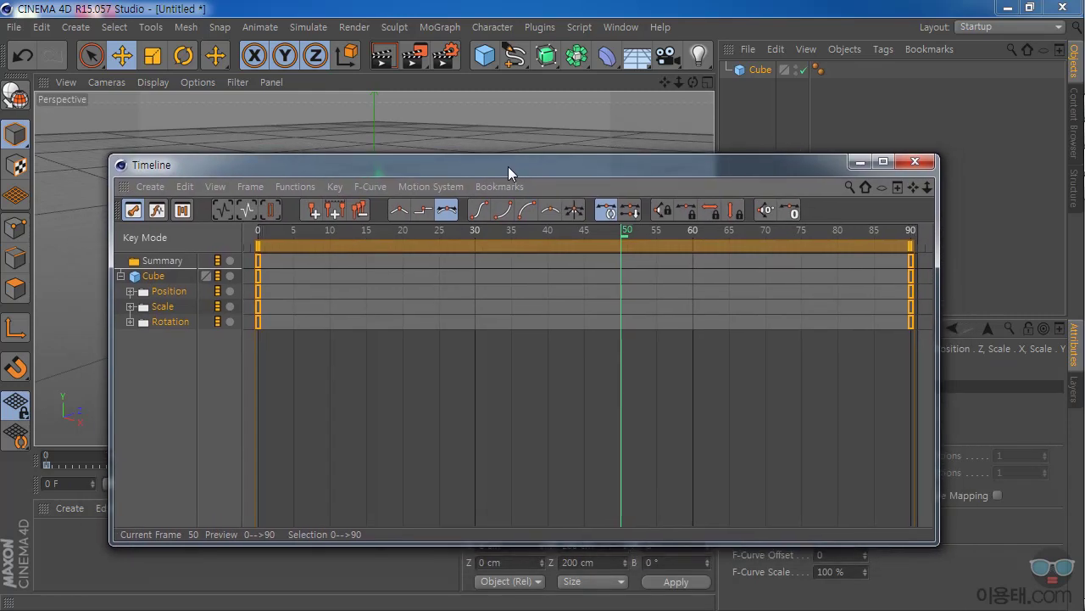
Add a Sound special track to the cube in the Timeline, then expand and select that track.
right_click(162, 276)
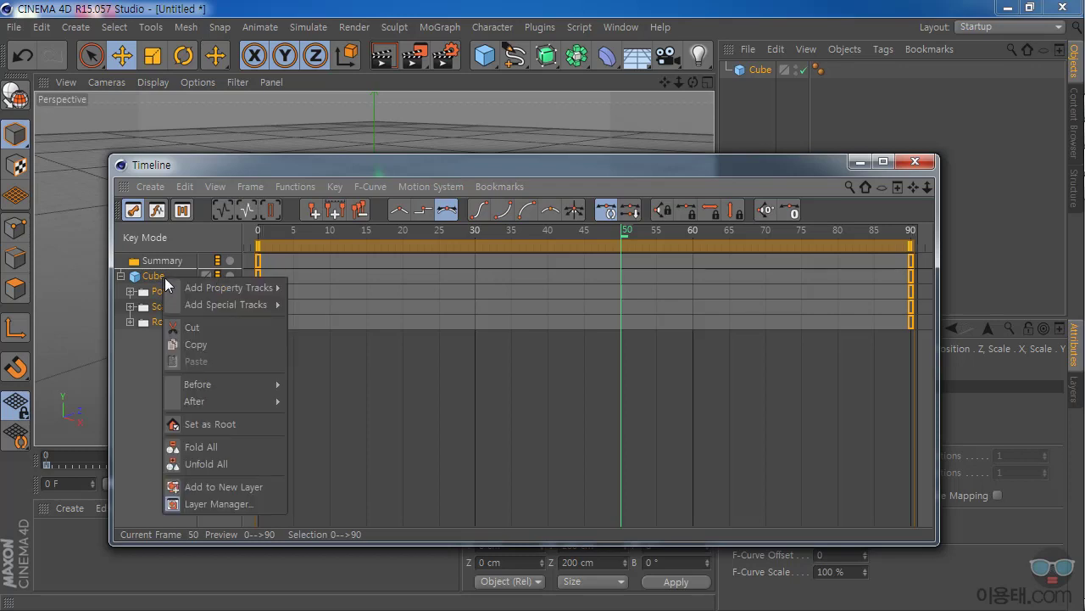
mouse_move(200, 309)
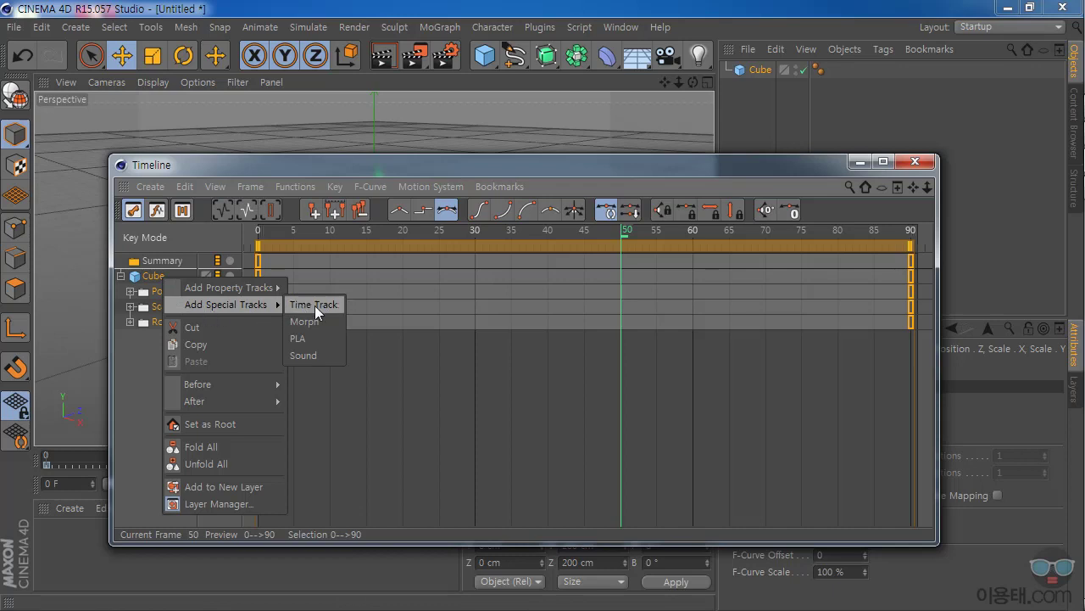
left_click(317, 355)
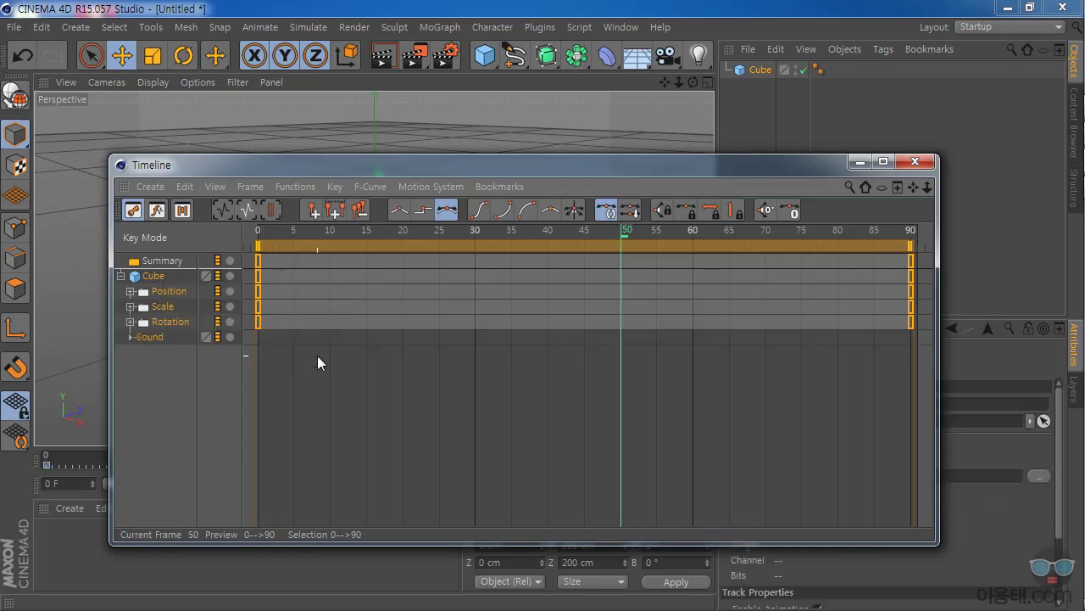
left_click(129, 337)
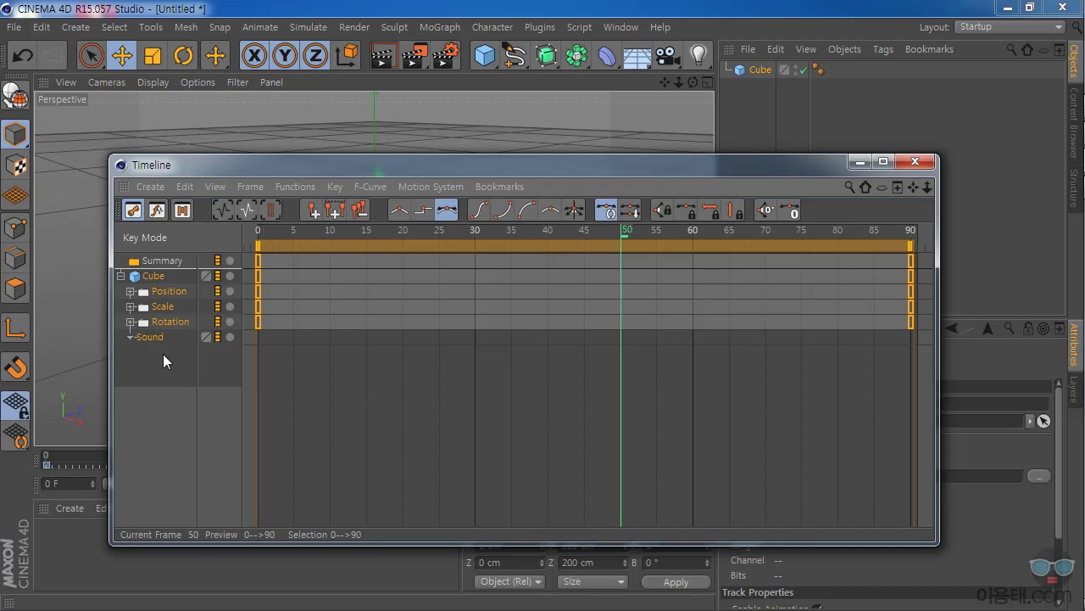
left_click(156, 337)
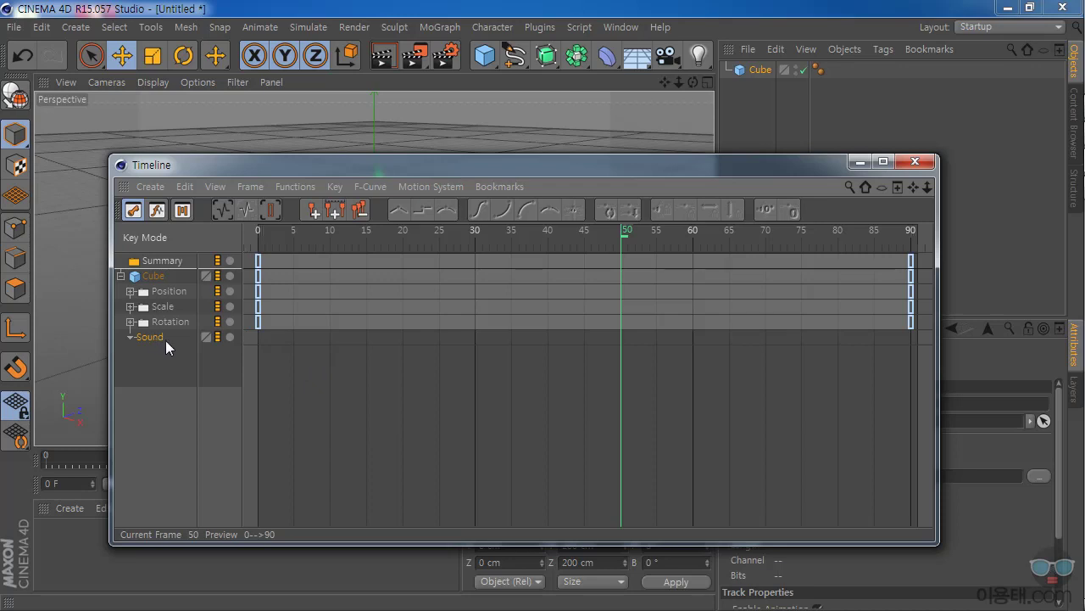
Load the BGM audio file from the 04 오디오 렌더 folder into the cube's Sound track.
left_click_drag(558, 168, 463, 148)
left_click_drag(844, 348, 651, 362)
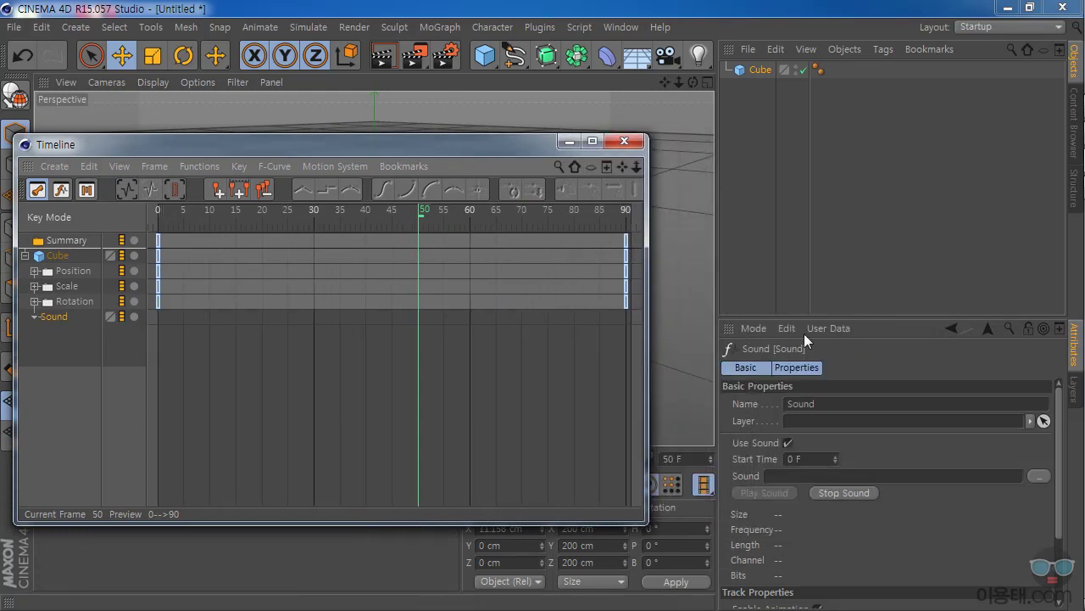
left_click_drag(812, 322, 844, 161)
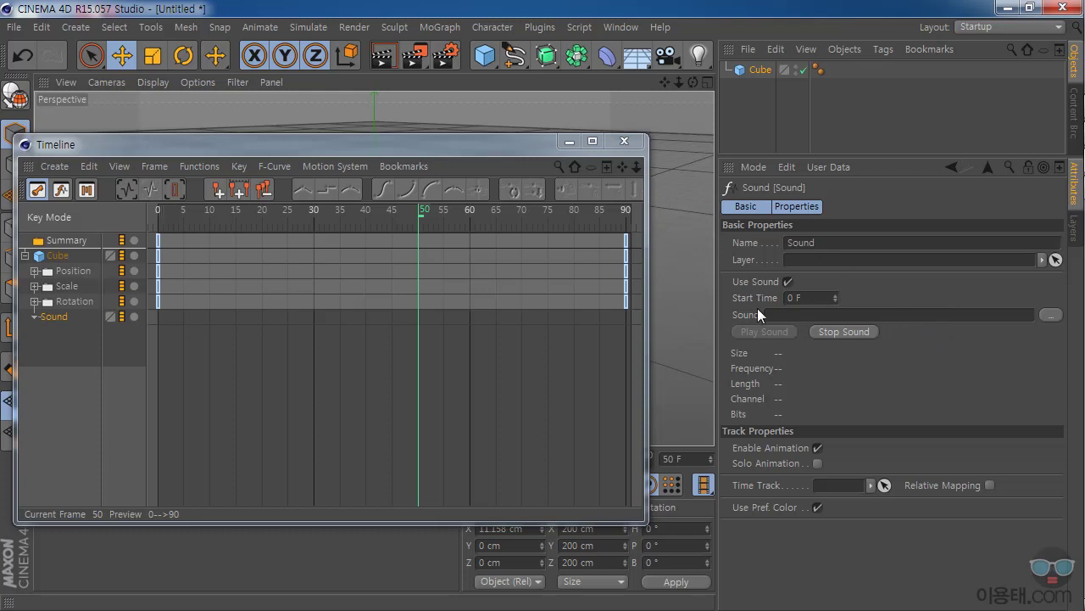
left_click(1050, 315)
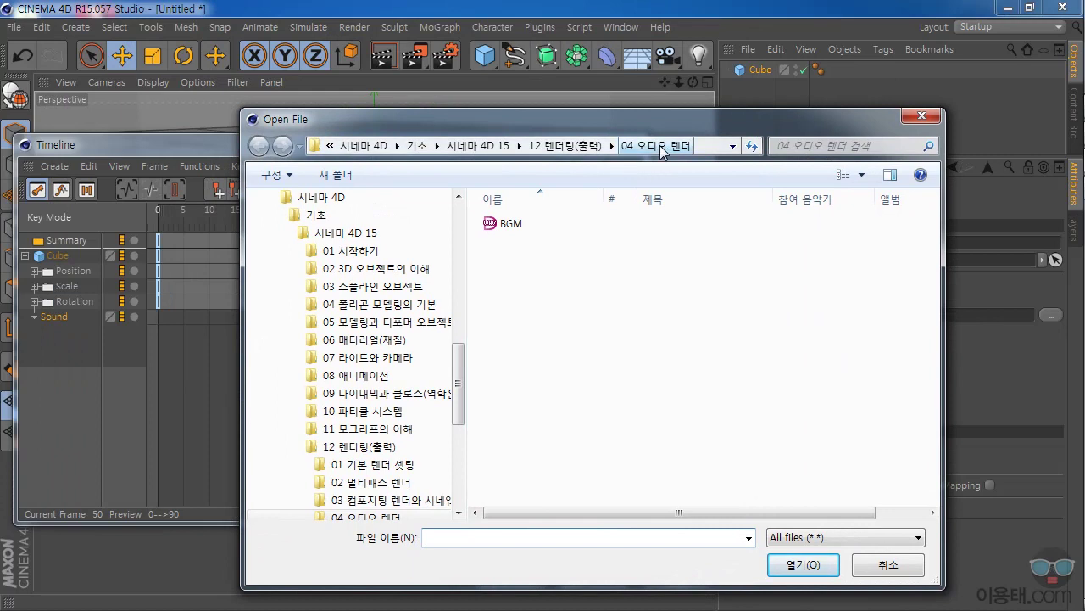
left_click(504, 225)
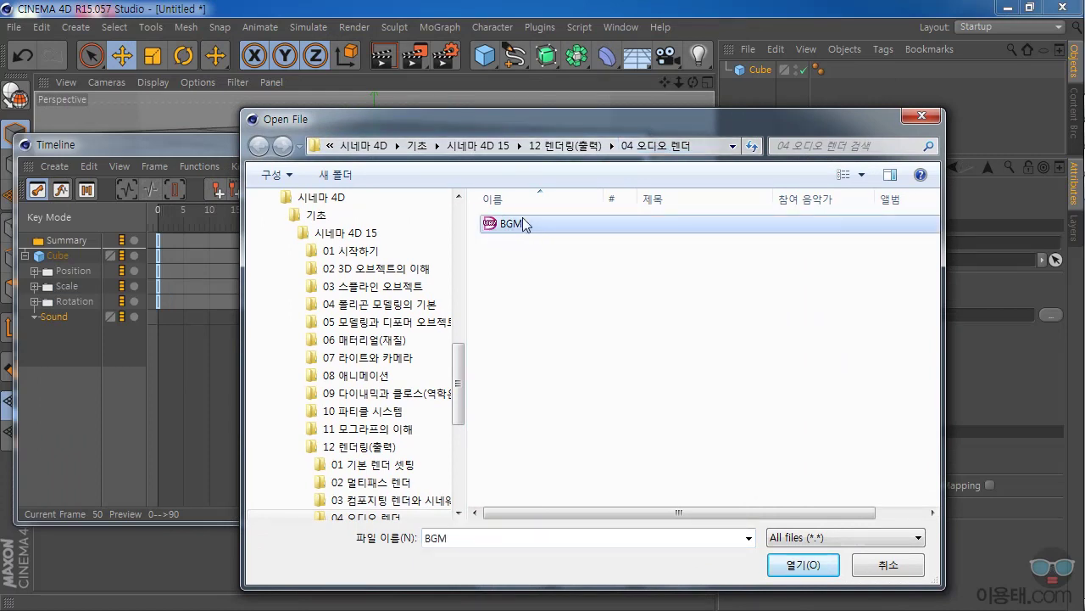
mouse_move(603, 119)
left_mouse_down()
mouse_move(605, 174)
mouse_move(590, 129)
left_mouse_up()
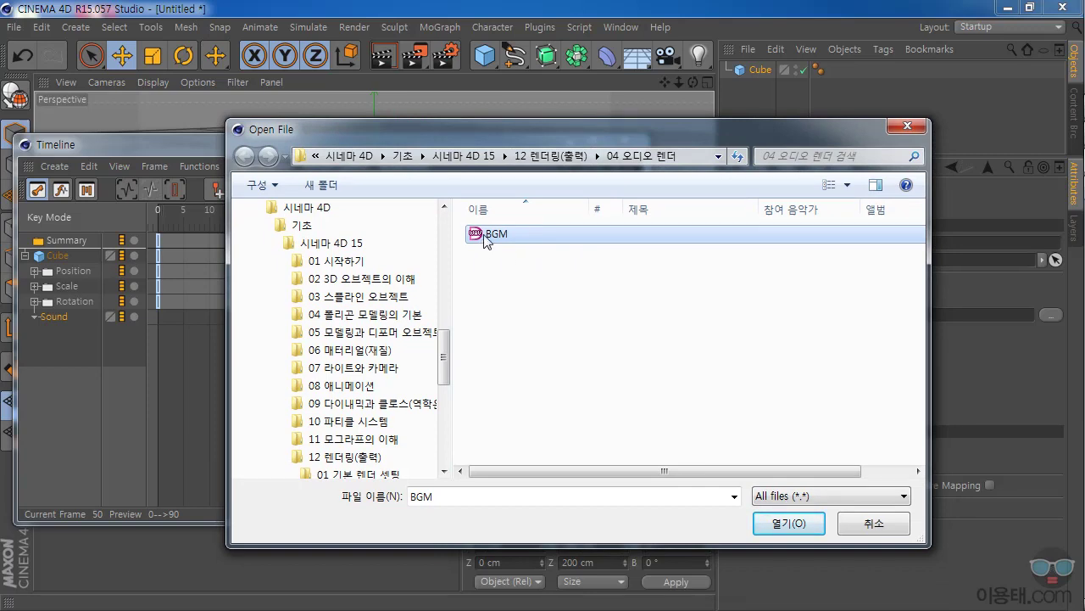
left_click(790, 526)
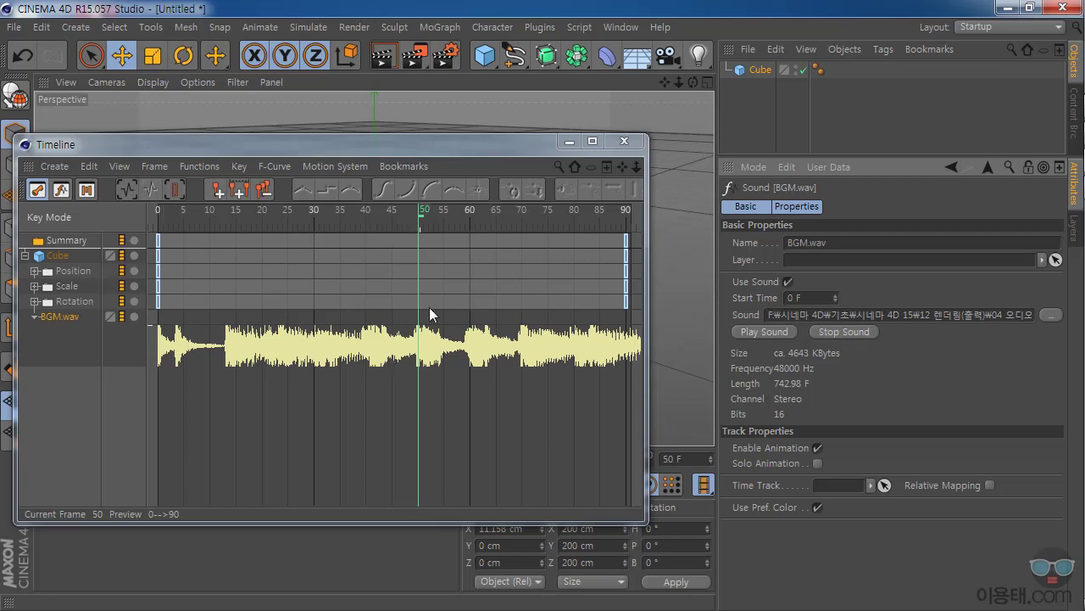
Set the regular image save format to QuickTime Movie in the render settings.
left_click_drag(494, 146, 575, 201)
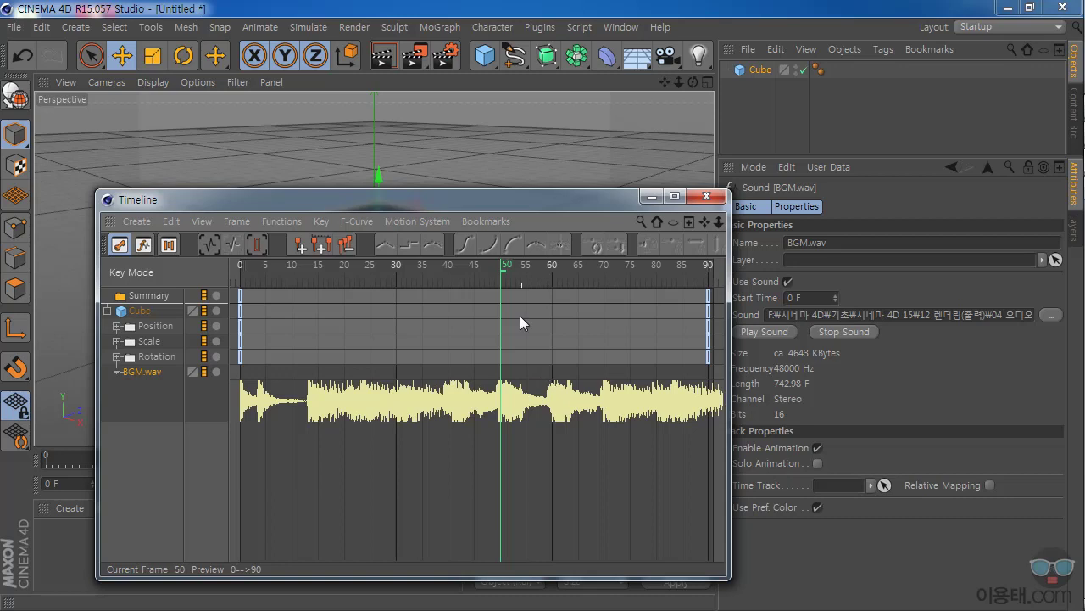
left_click(444, 58)
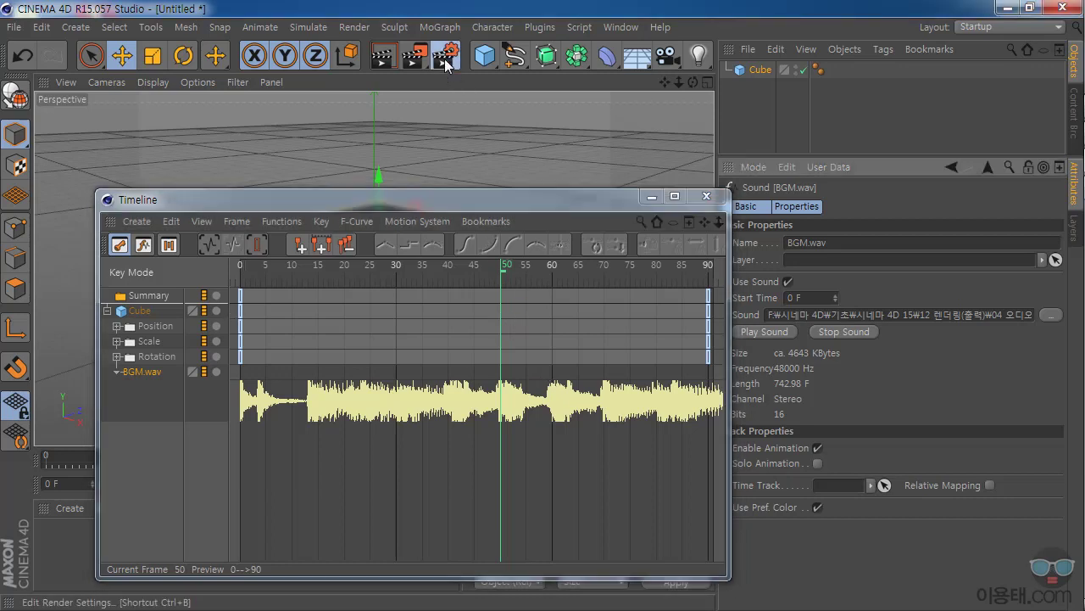
left_click_drag(478, 16, 680, 97)
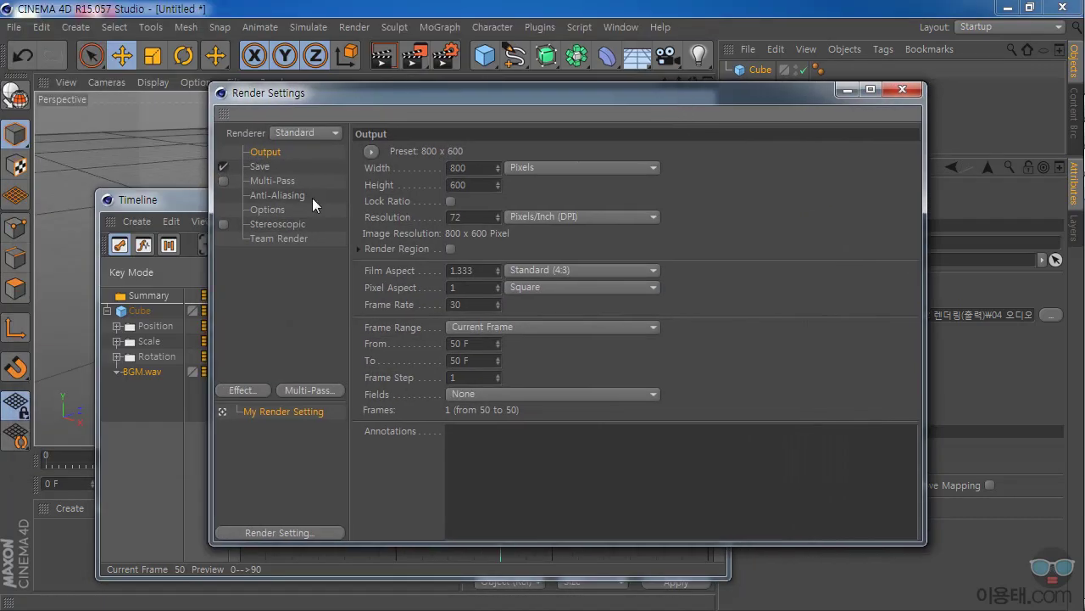
left_click(259, 168)
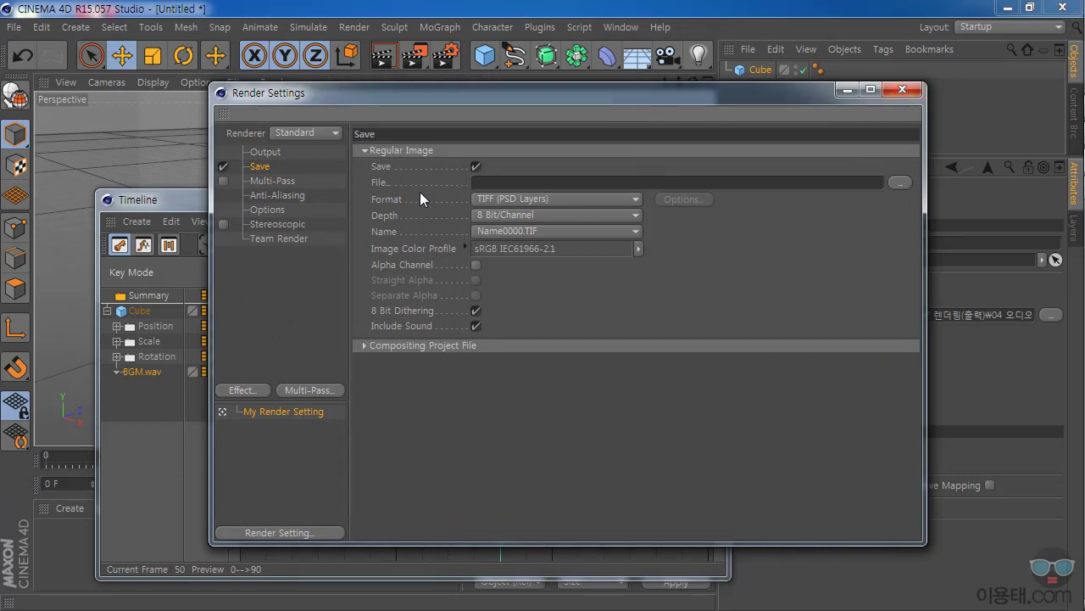
left_click(513, 199)
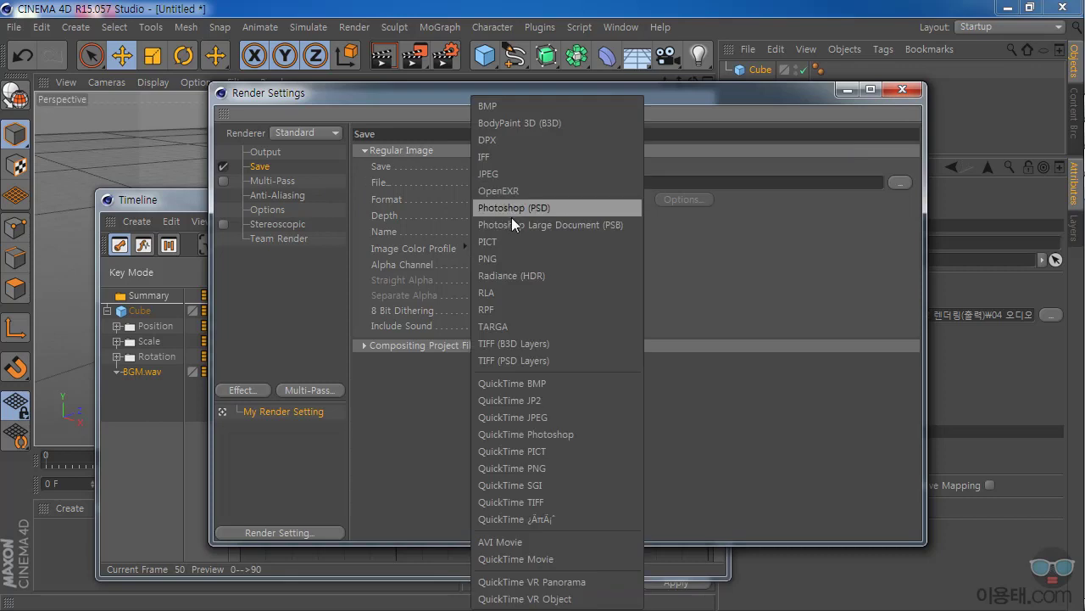
left_click(517, 558)
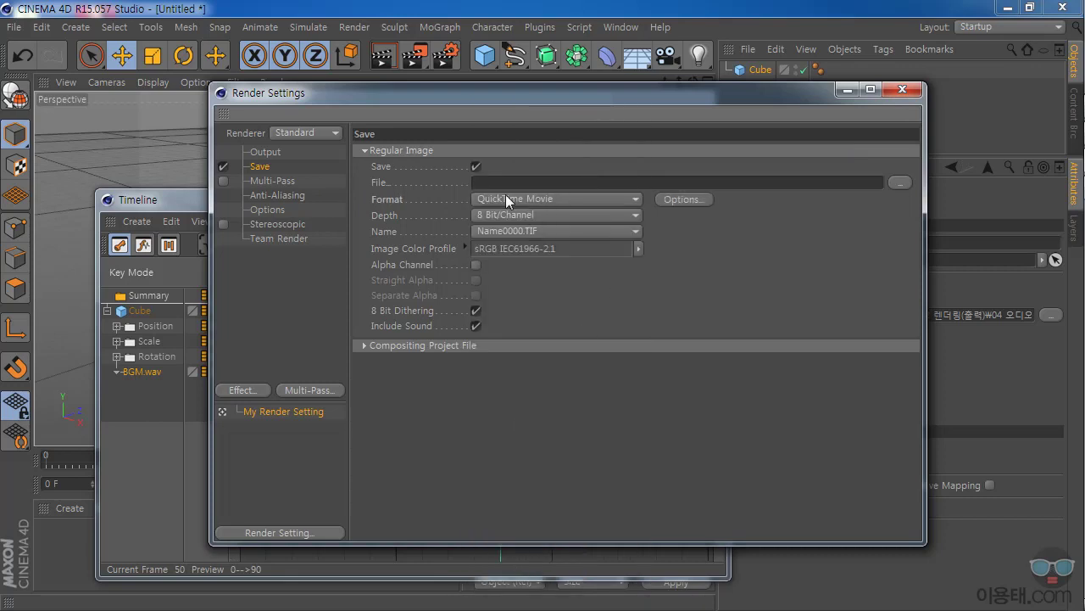
left_click(903, 89)
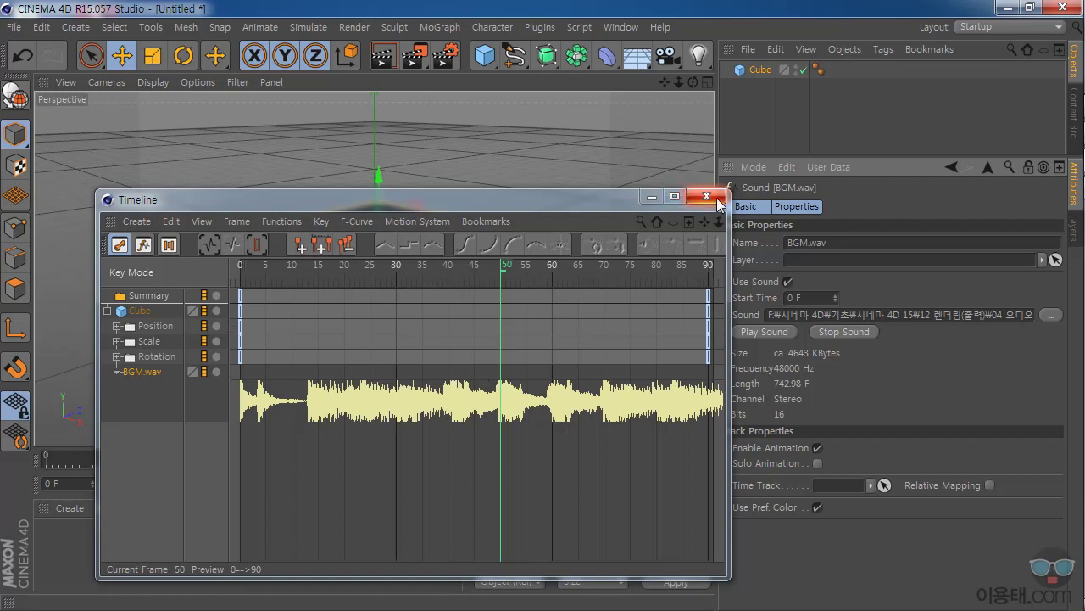
Close the Timeline and open the selected cube's X size for editing.
left_click_drag(577, 200, 617, 172)
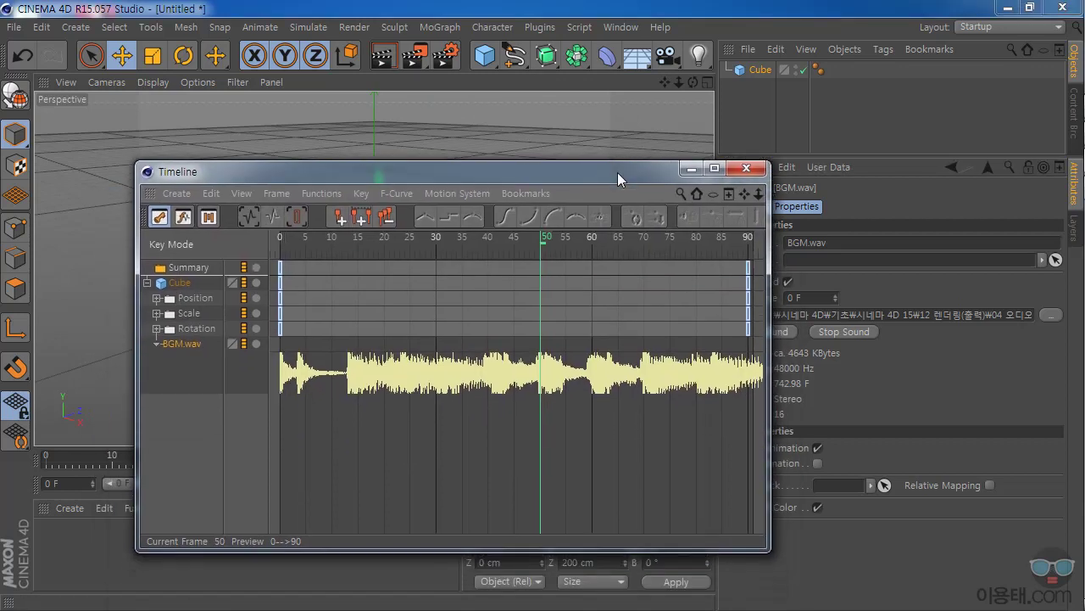
left_click(745, 171)
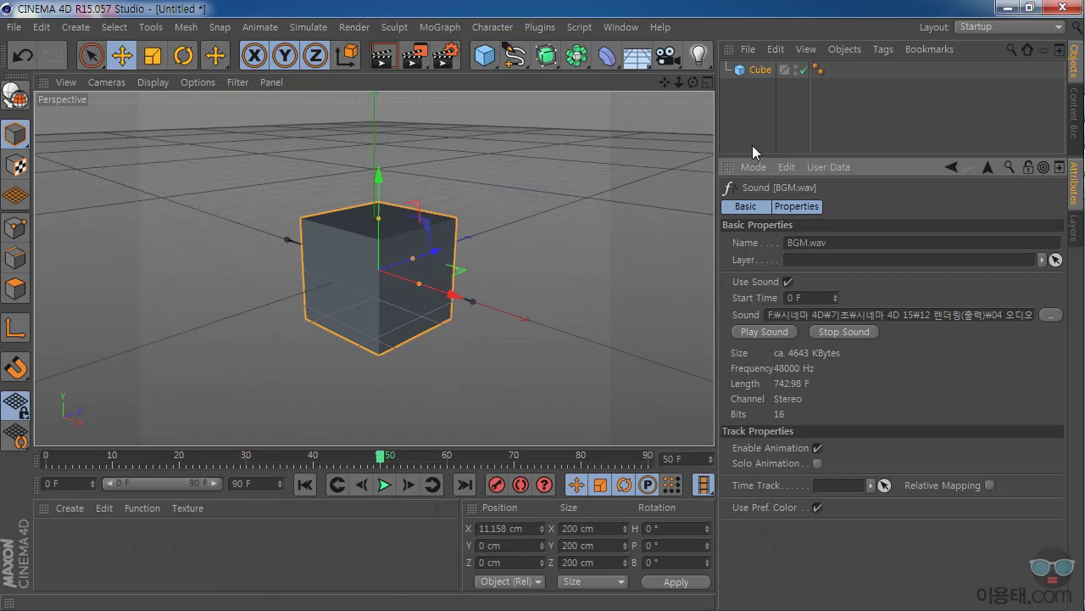
left_click(756, 76)
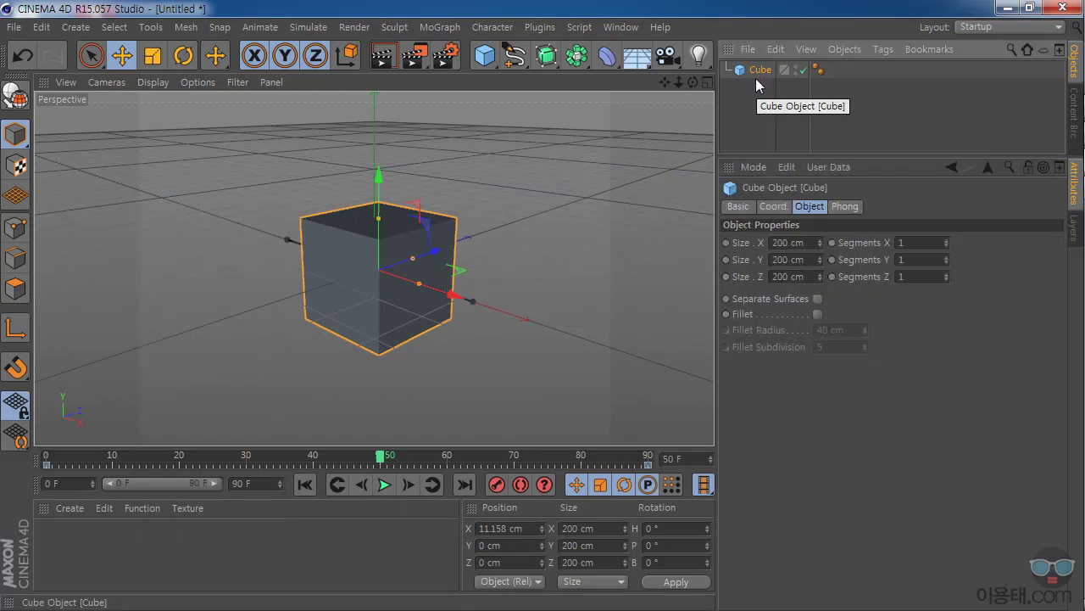
left_click(810, 244)
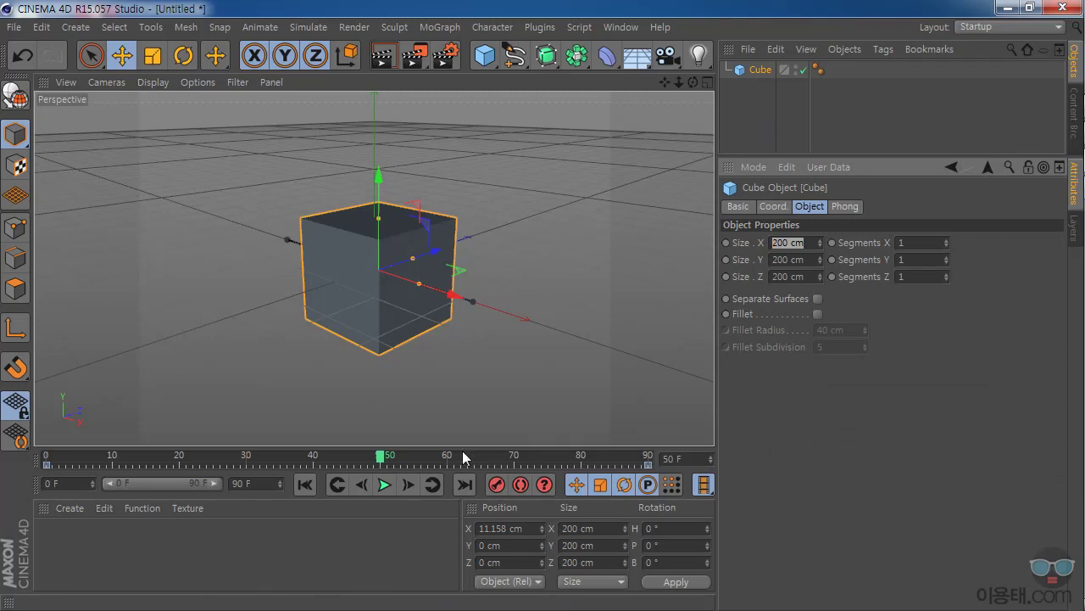
Delete the existing animated cube and add a new Cube primitive to the scene.
left_click(757, 72)
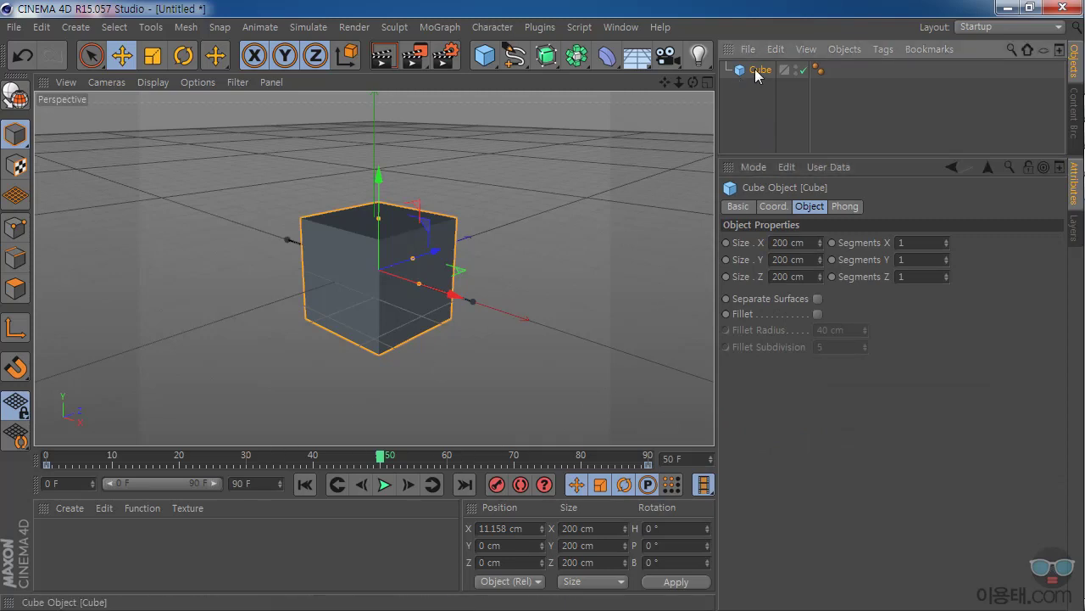
key("Delete")
left_click(484, 55)
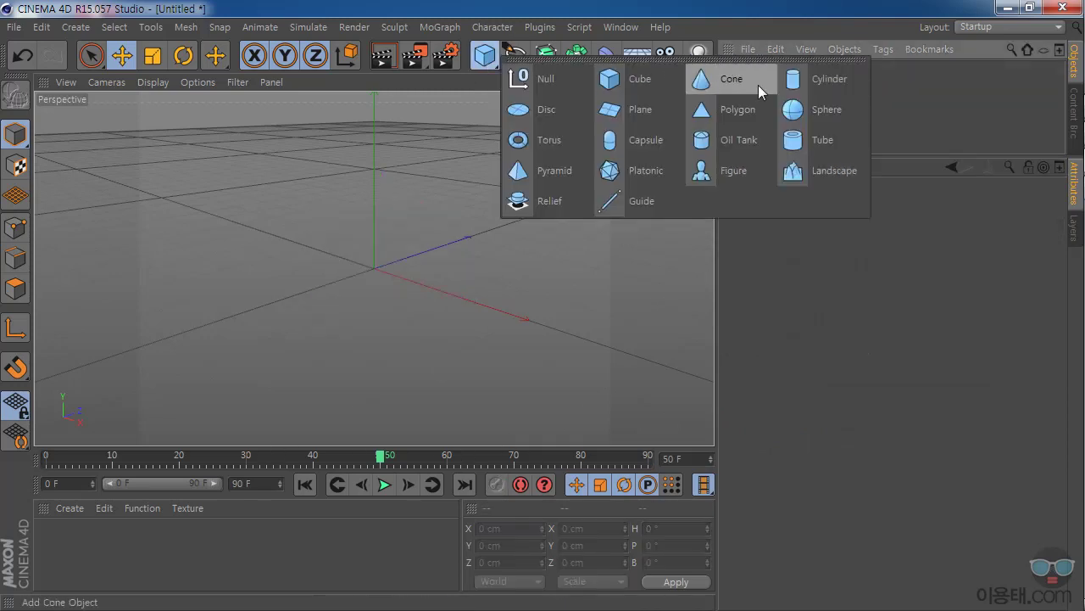
left_click(642, 81)
Set the new cube's X, Y and Z sizes to 20 cm each.
double_click(789, 242)
type("20")
key("Return")
double_click(802, 259)
type("20")
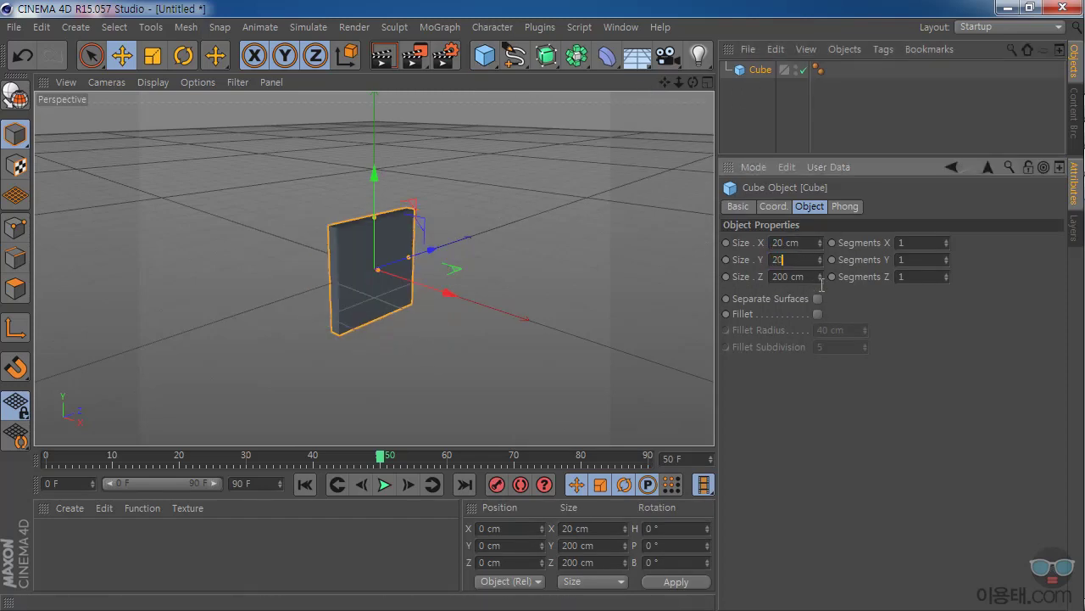
key("Tab")
type("20")
left_click(761, 78)
left_click(760, 73)
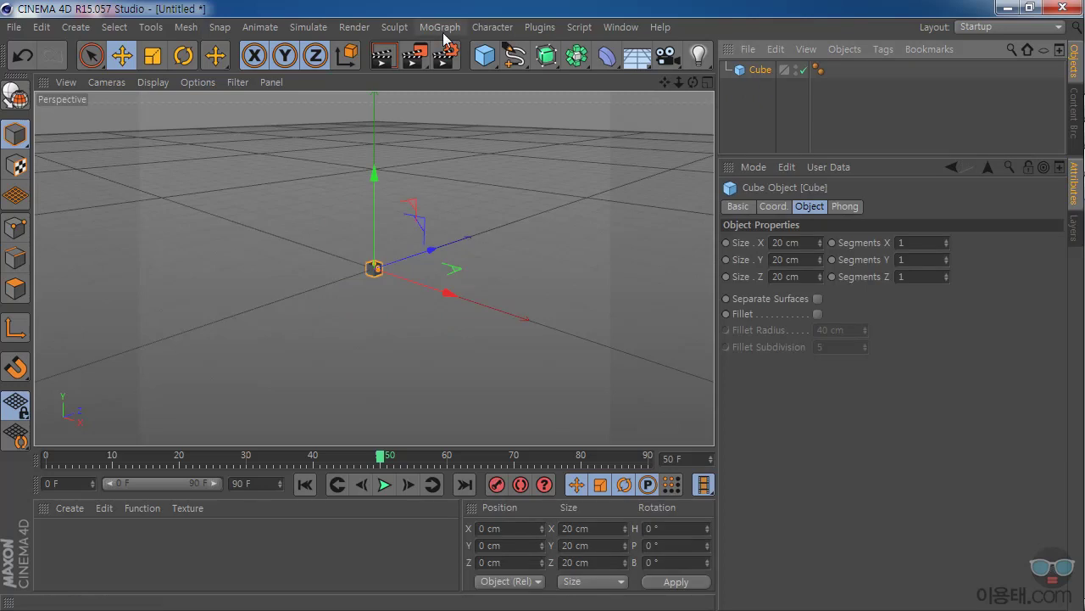
Add a MoGraph Cloner and make the cube its child.
left_click(440, 27)
left_click(459, 156)
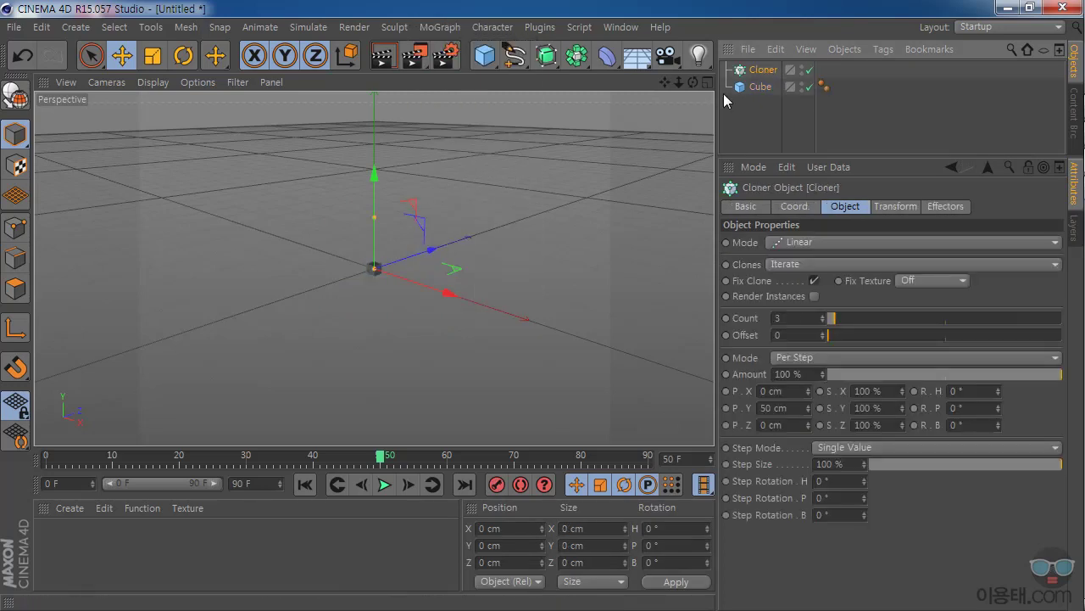
left_click_drag(767, 88, 764, 76)
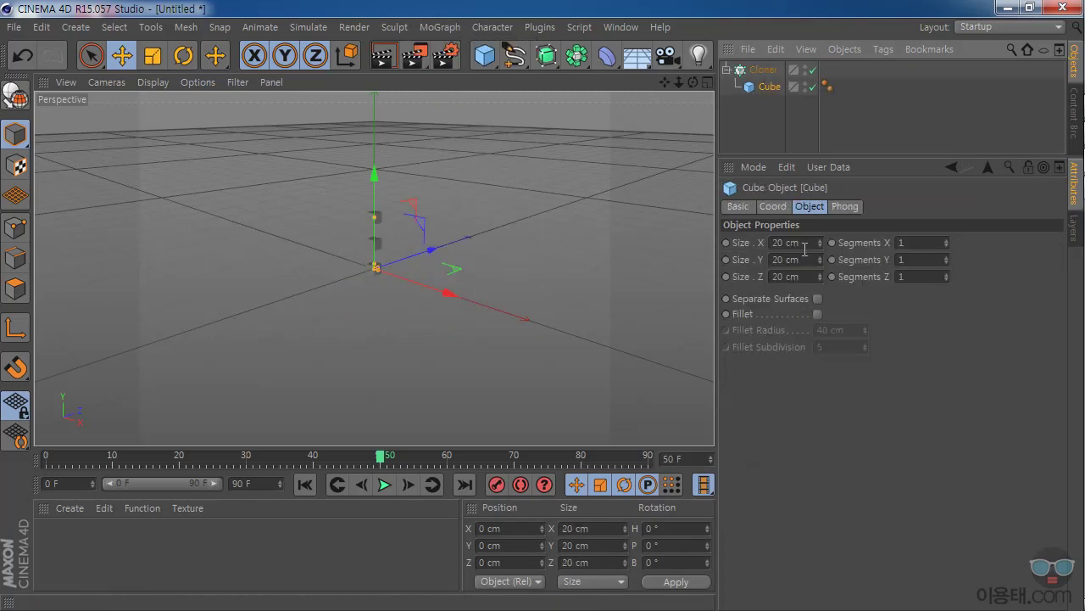
Keep the Cloner in Linear mode, raise its Count to 14, and frame the whole column of clones.
left_click(763, 70)
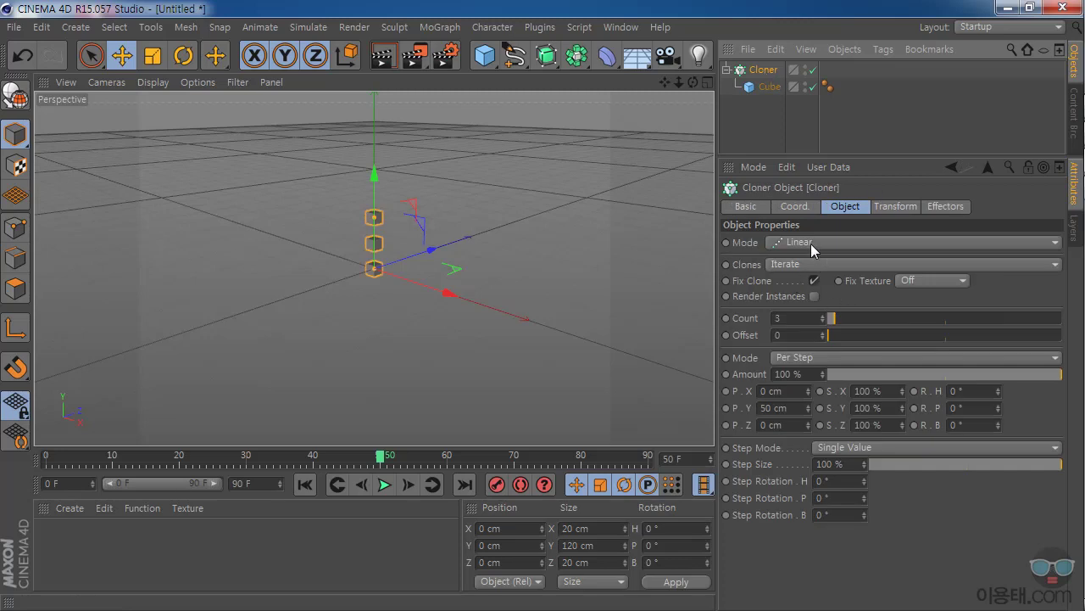
left_click(811, 243)
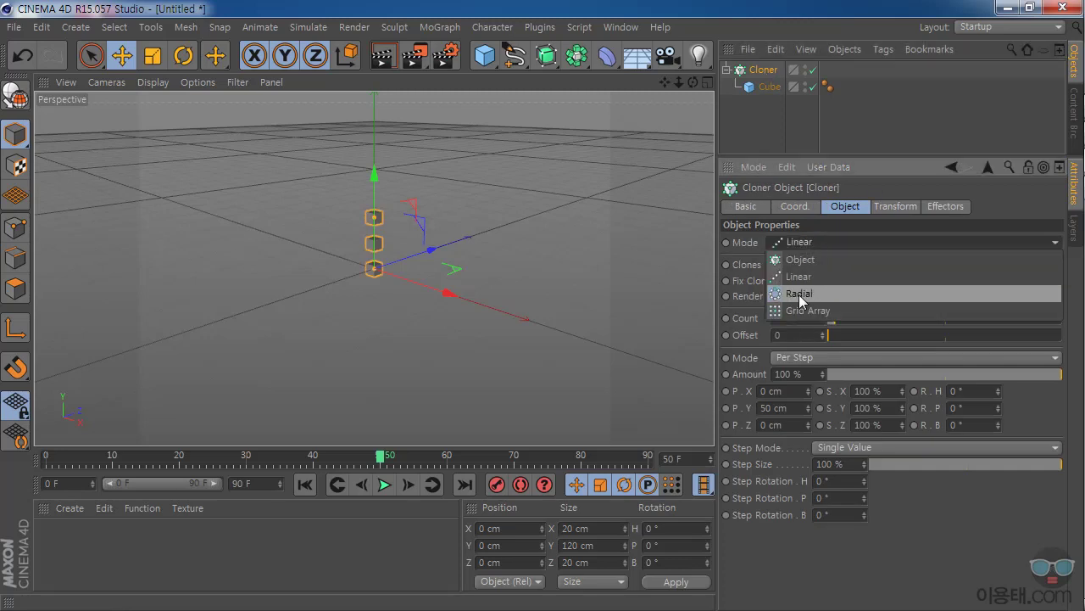
left_click(759, 99)
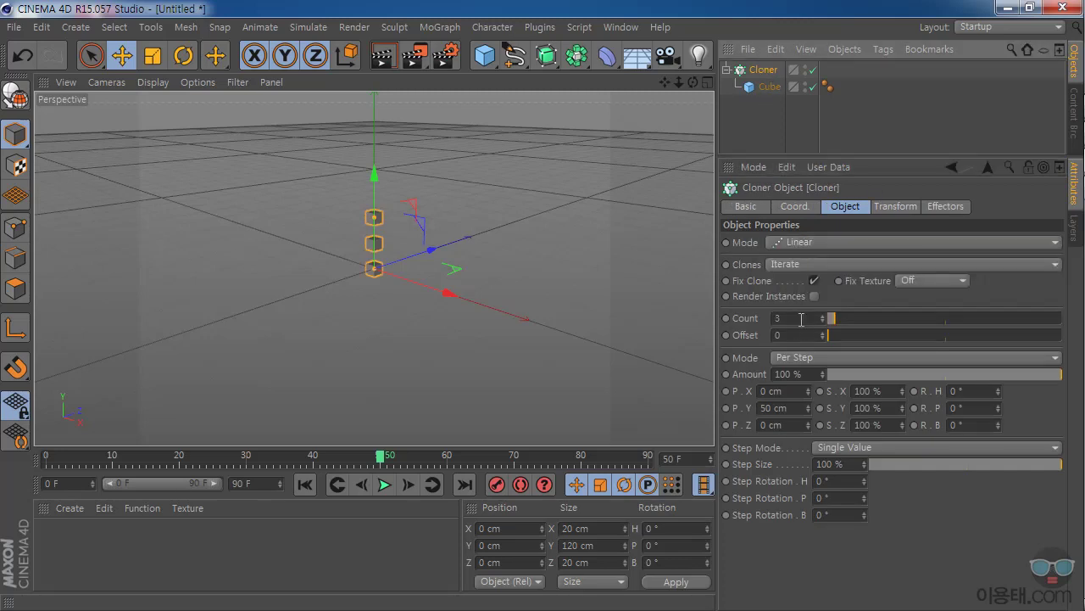
left_click_drag(831, 318, 888, 319)
middle_click_drag(370, 159, 370, 321, "alt")
left_click_drag(872, 319, 863, 320)
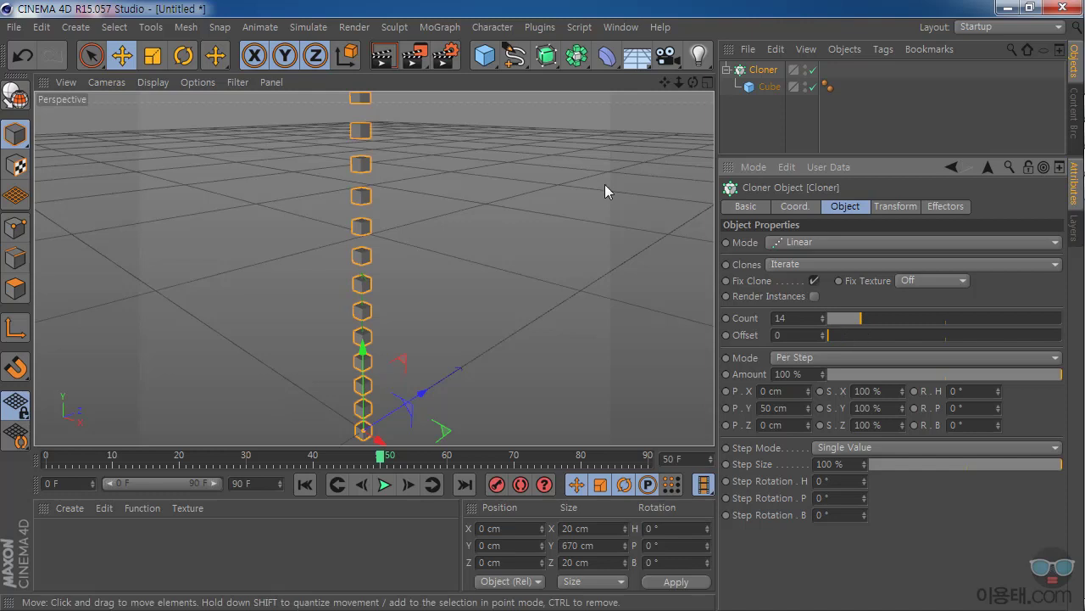
scroll(566, 204, "down", 2)
left_click_drag(664, 83, 637, 145)
left_click_drag(374, 268, 375, 216)
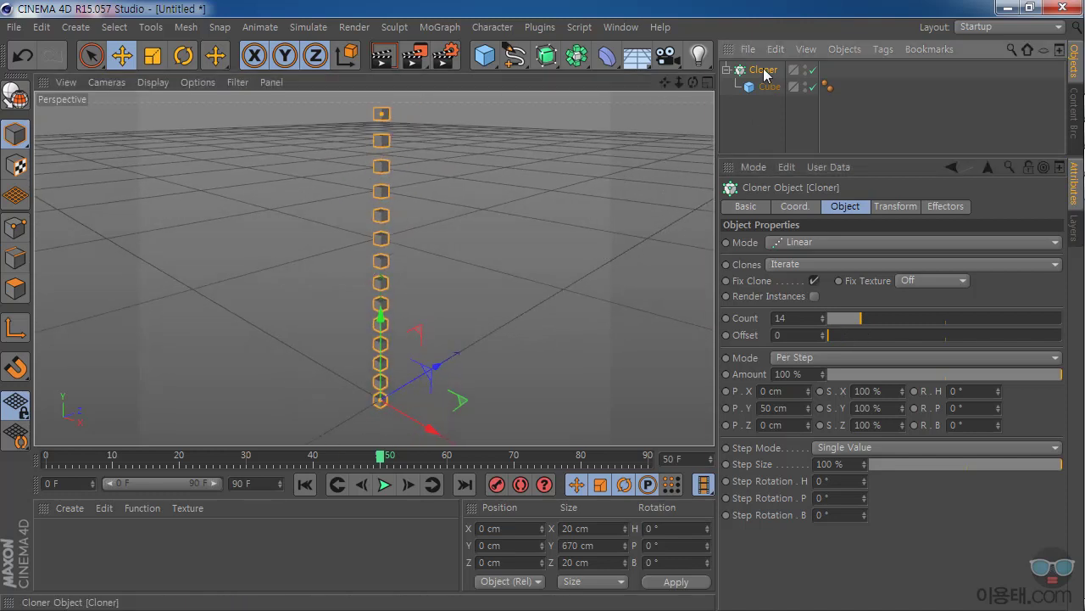
Add a Sound effector to the Cloner and open its Effector settings from the Cloner's effector list.
left_click(440, 27)
mouse_move(501, 53)
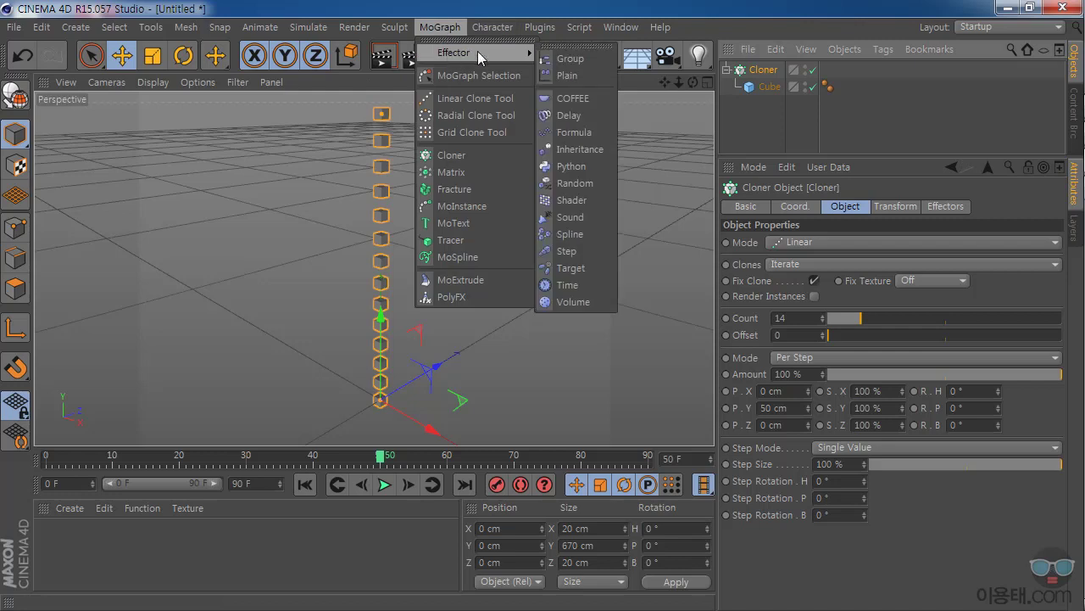
left_click(583, 217)
left_click(762, 87)
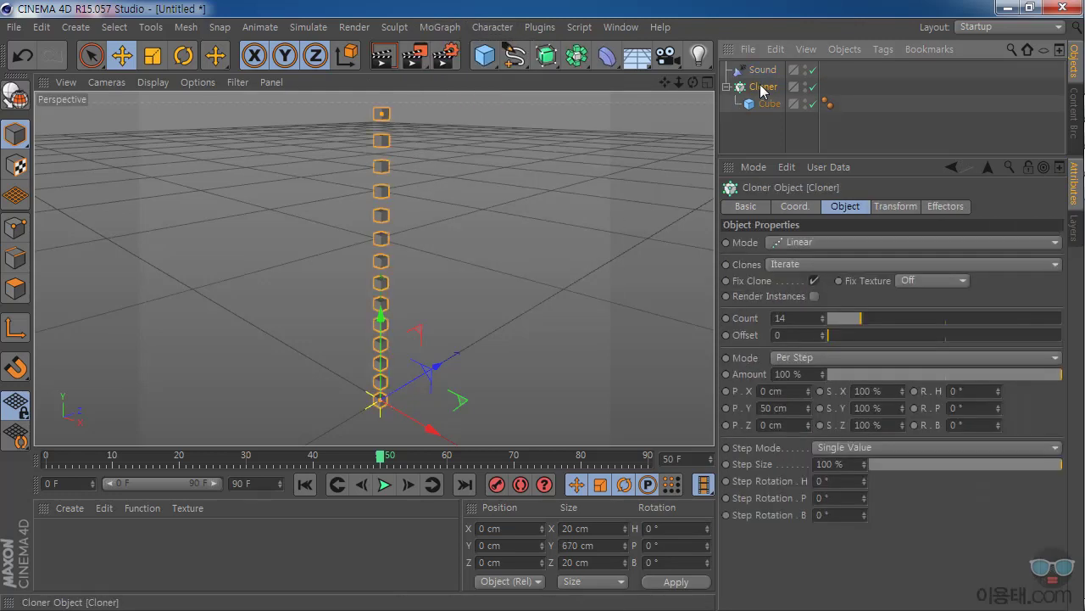
left_click(946, 206)
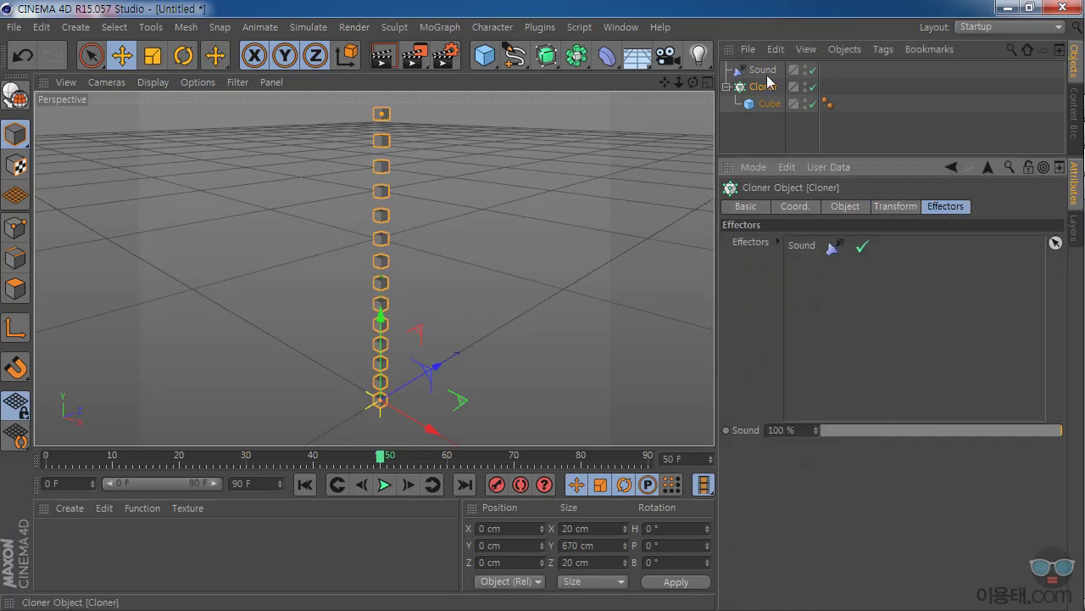
double_click(812, 246)
left_click(850, 207)
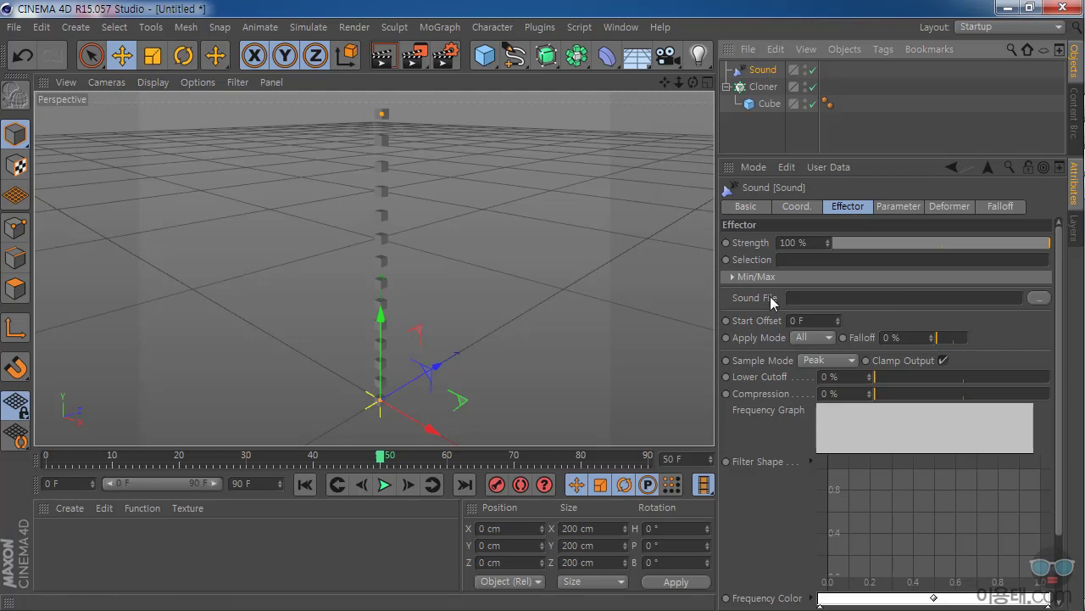
Load the BGM file into the Sound effector without copying it into the document path, and play the animation.
left_click(1039, 298)
left_click(490, 235)
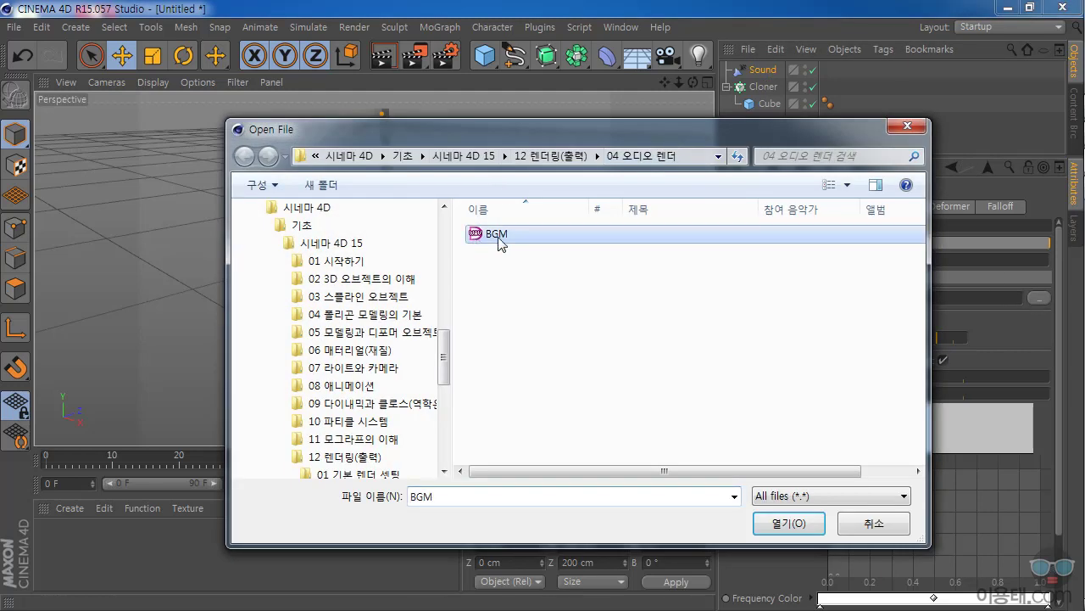
left_click(780, 524)
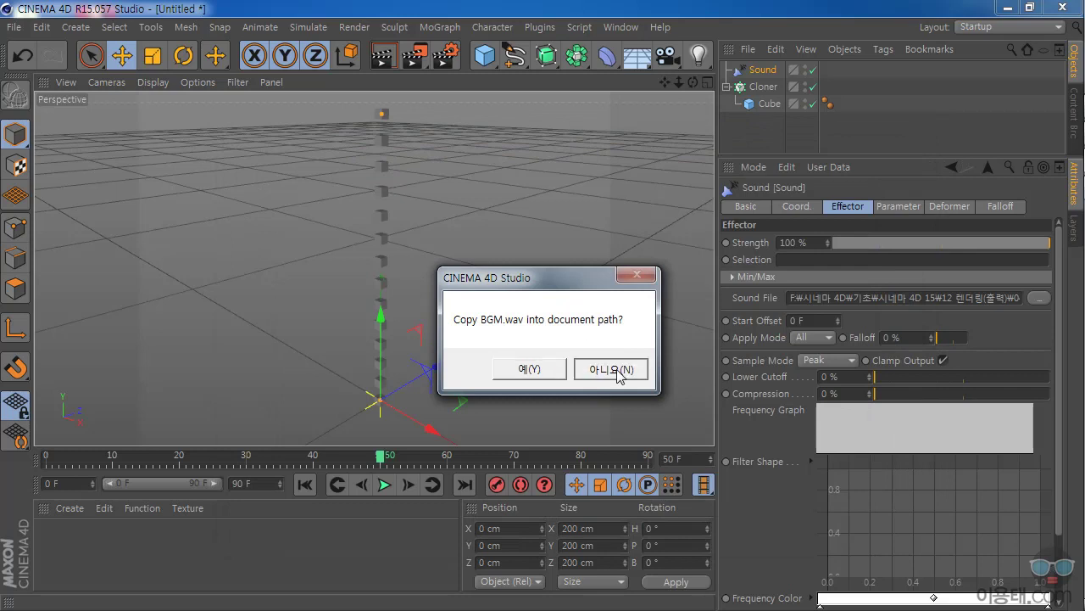
left_click(611, 368)
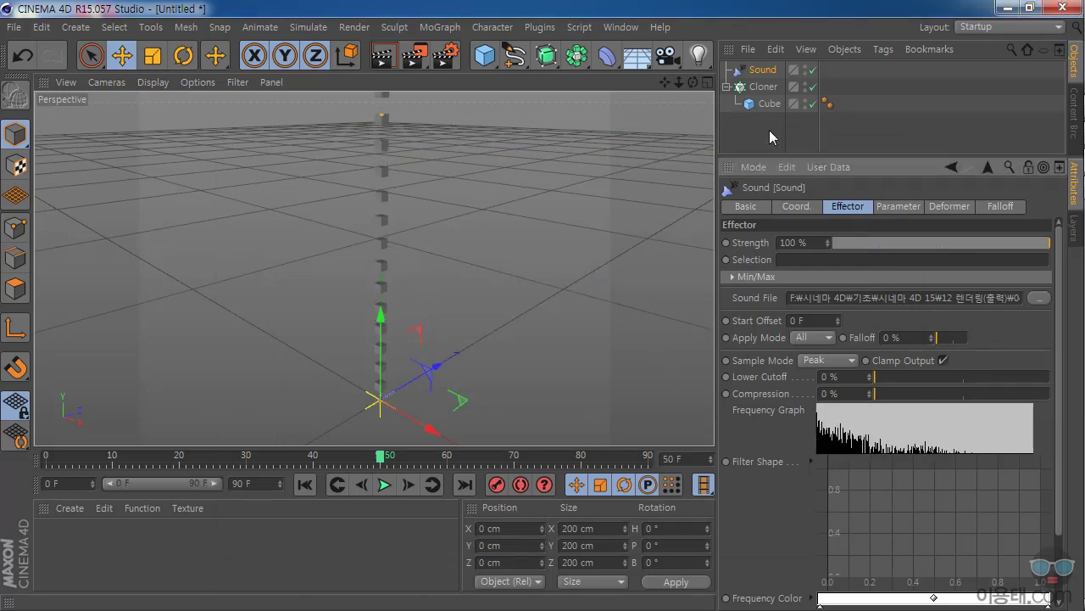
left_click_drag(664, 81, 374, 267)
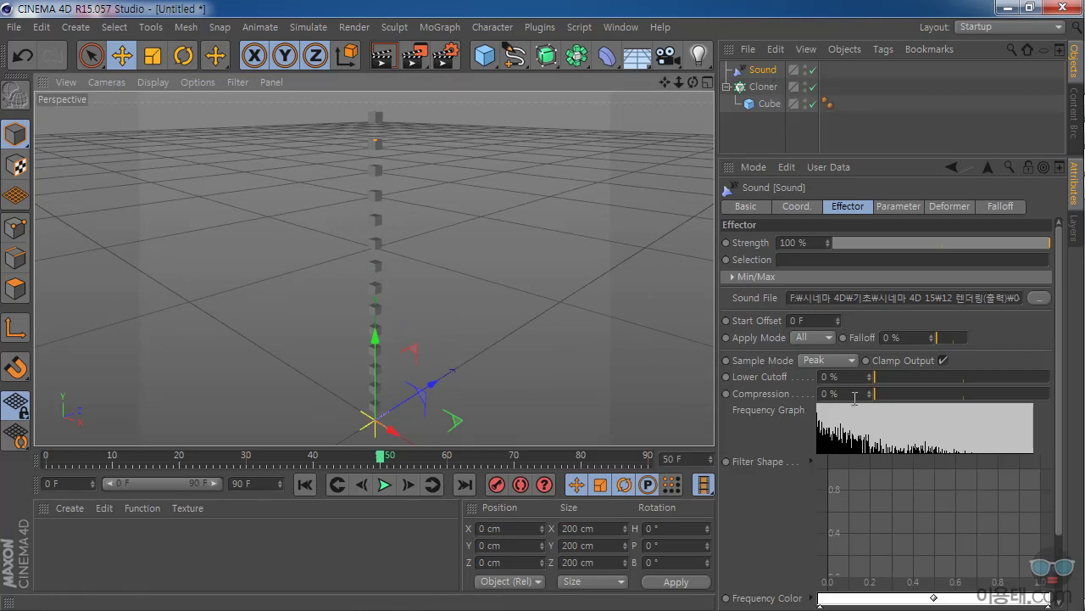
left_click(386, 485)
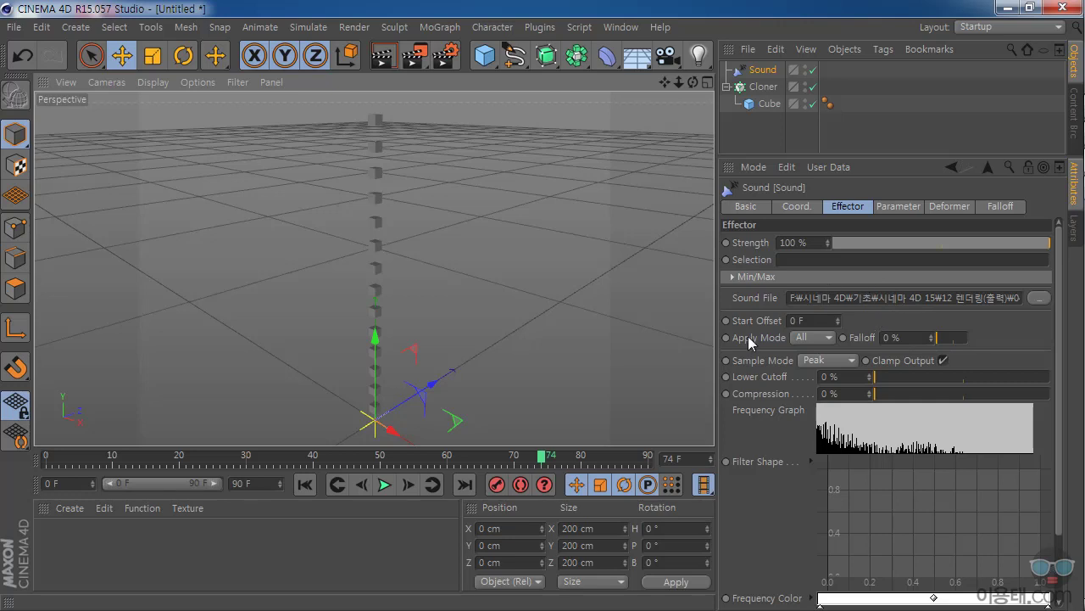
Set the Sound effector's Apply Mode to Step and play the animation to preview the clones' motion.
left_click(813, 337)
left_click(814, 371)
left_click(385, 484)
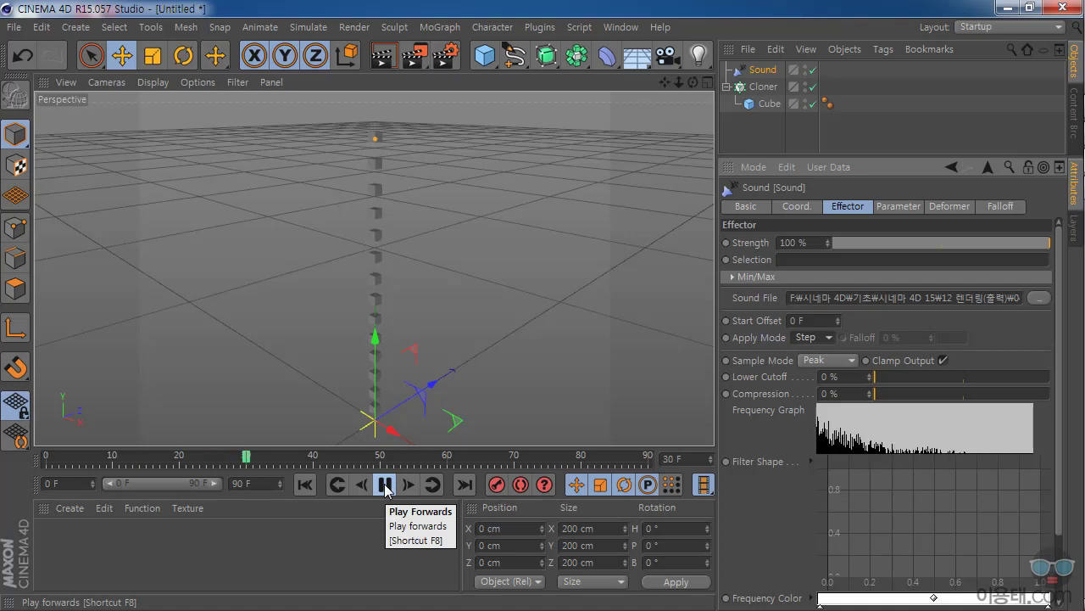
left_click(385, 484)
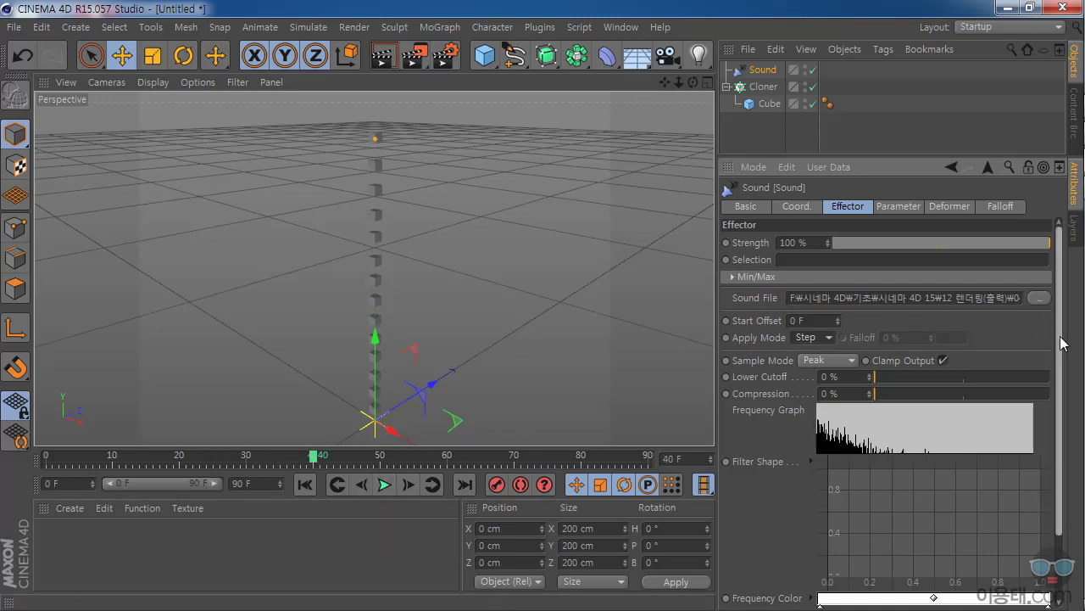
Change the first knot of the Sound effector's Frequency Color gradient to yellow.
scroll(1063, 344, "down", 2)
double_click(820, 531)
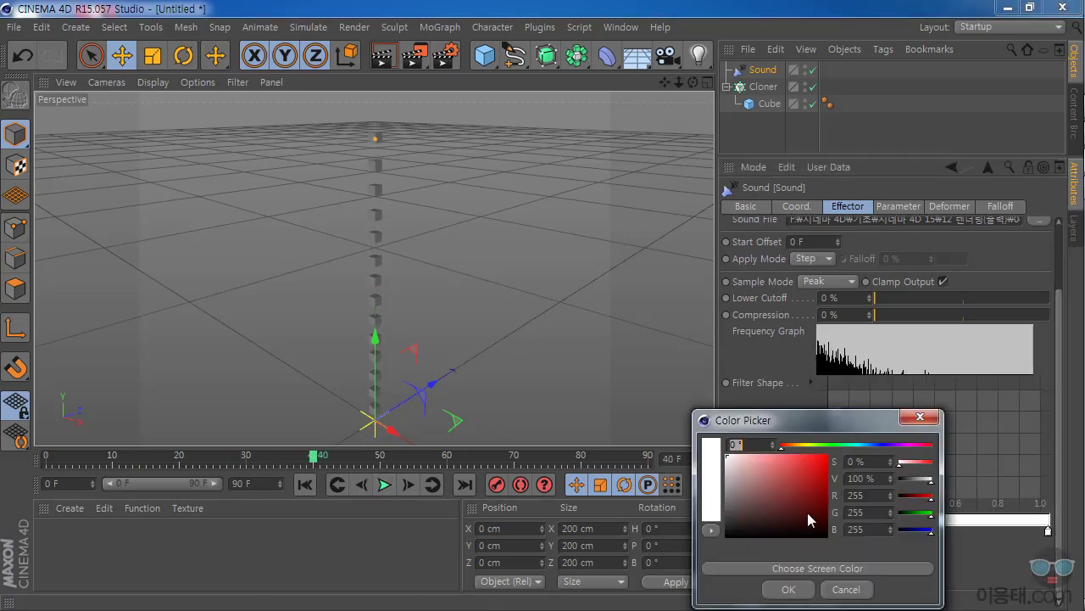
left_click(805, 444)
left_click(814, 463)
left_click(791, 589)
Set the Sound effector's Color Mode to On in its parameters and play the animation to preview the colours.
left_click(899, 207)
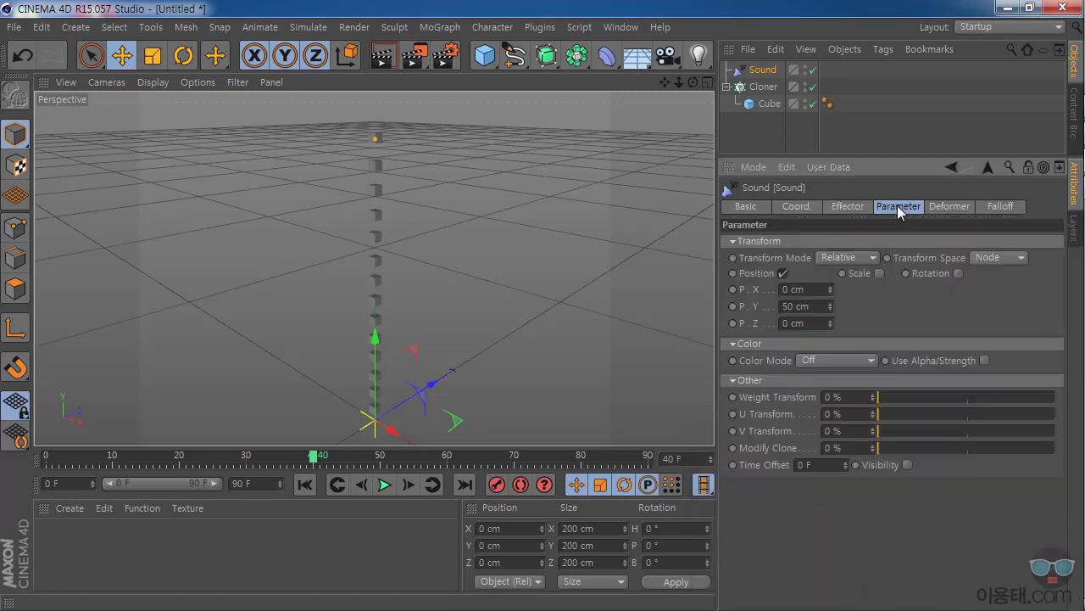
left_click(835, 360)
left_click(833, 392)
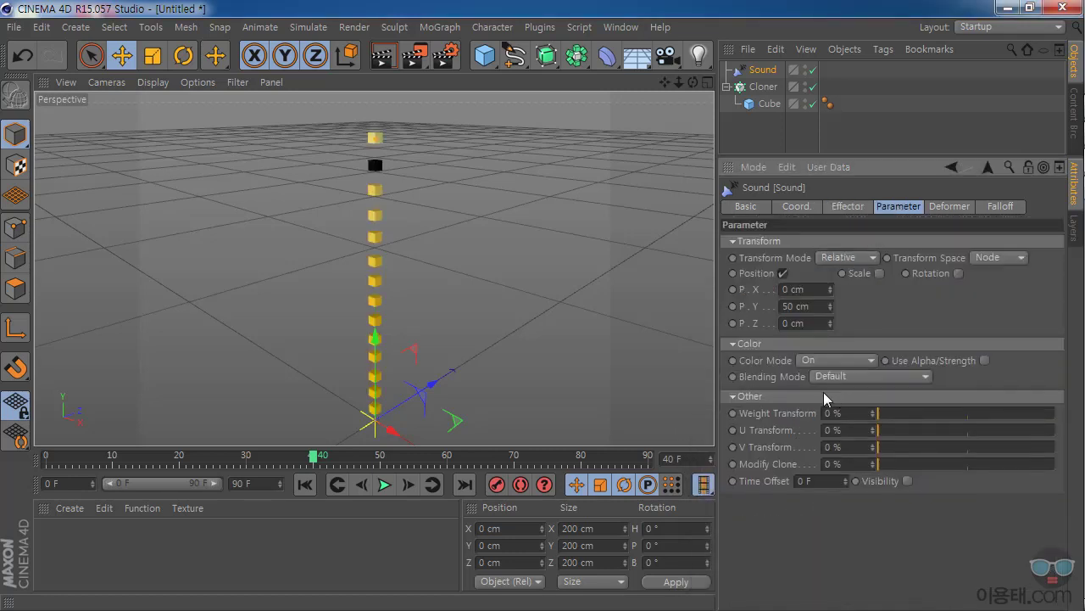
left_click(384, 484)
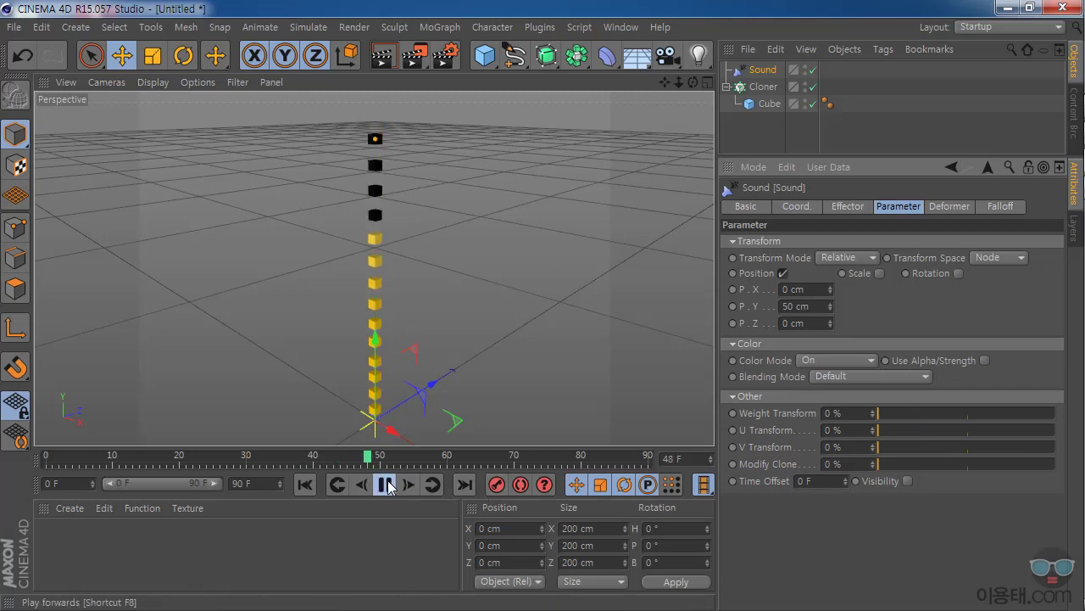
left_click(386, 484)
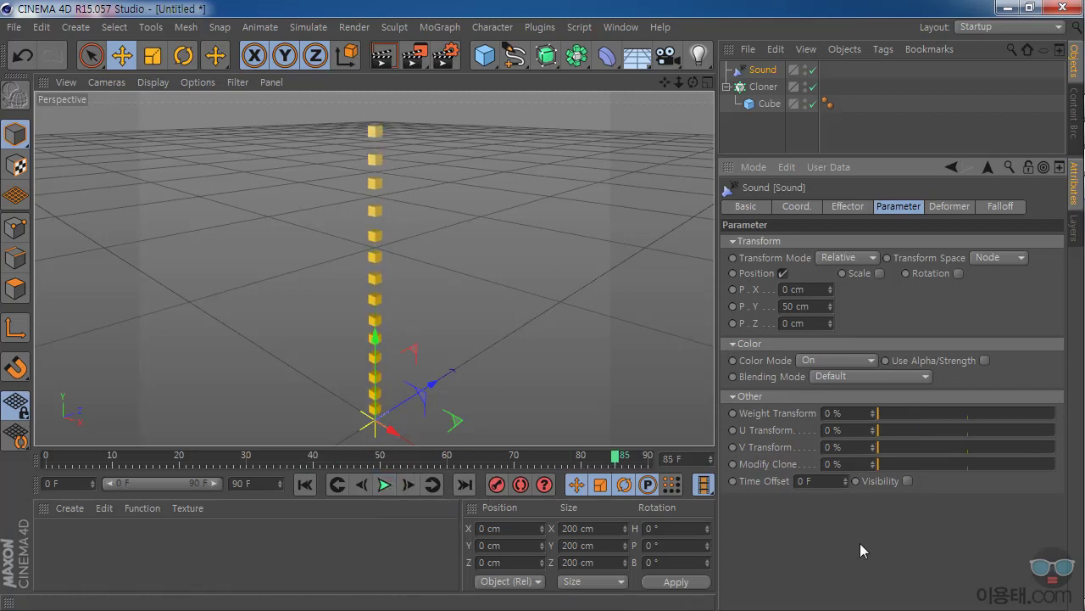
Enlarge the Object Manager area, select the Sound effector, and open the Timeline.
left_click_drag(878, 153, 878, 184)
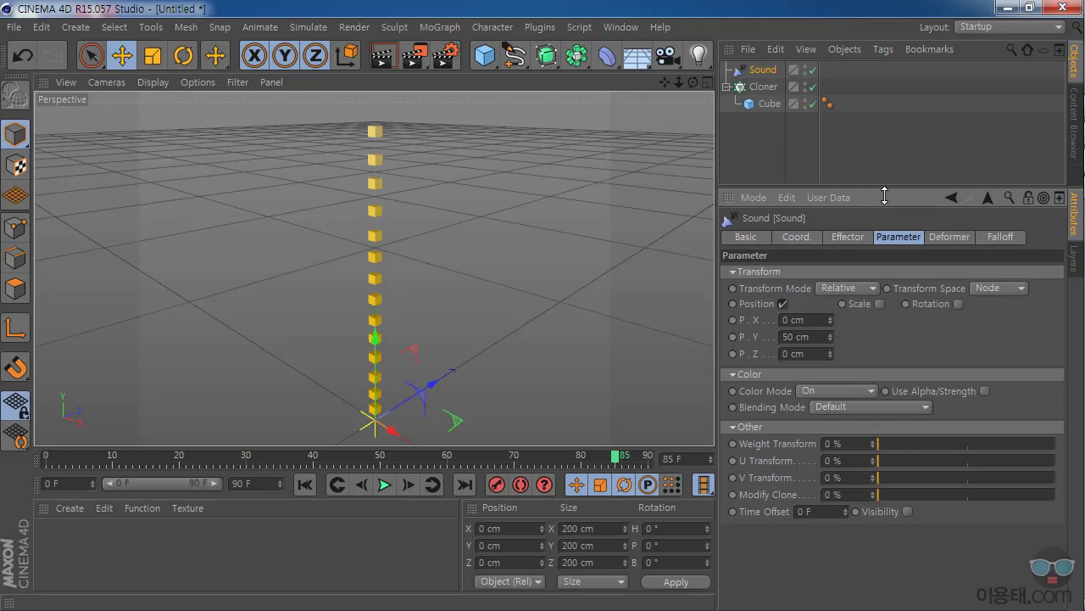
left_click(788, 150)
left_click(762, 71)
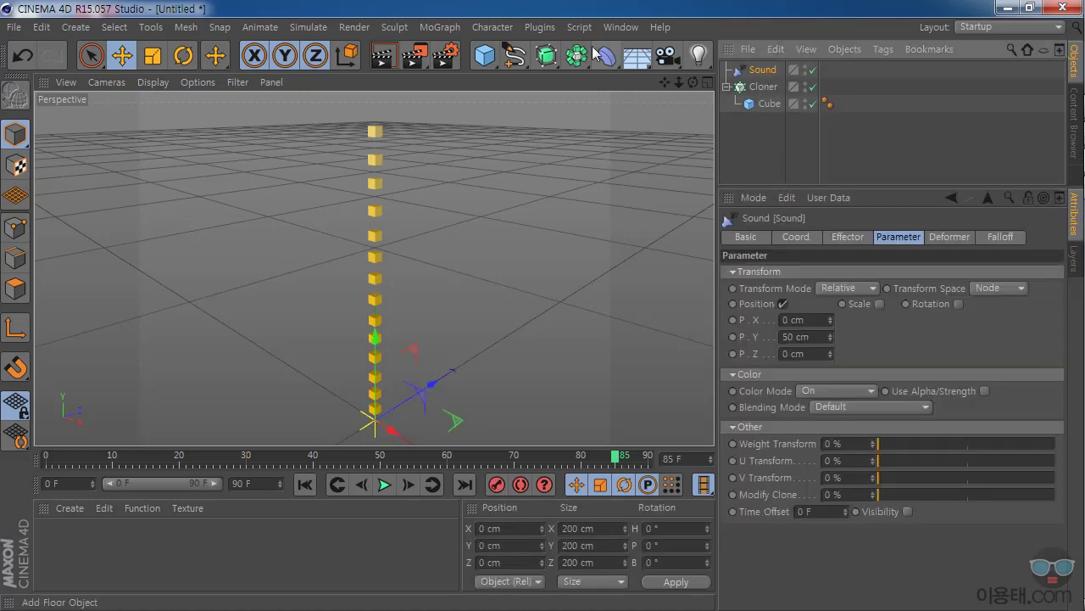
left_click(621, 26)
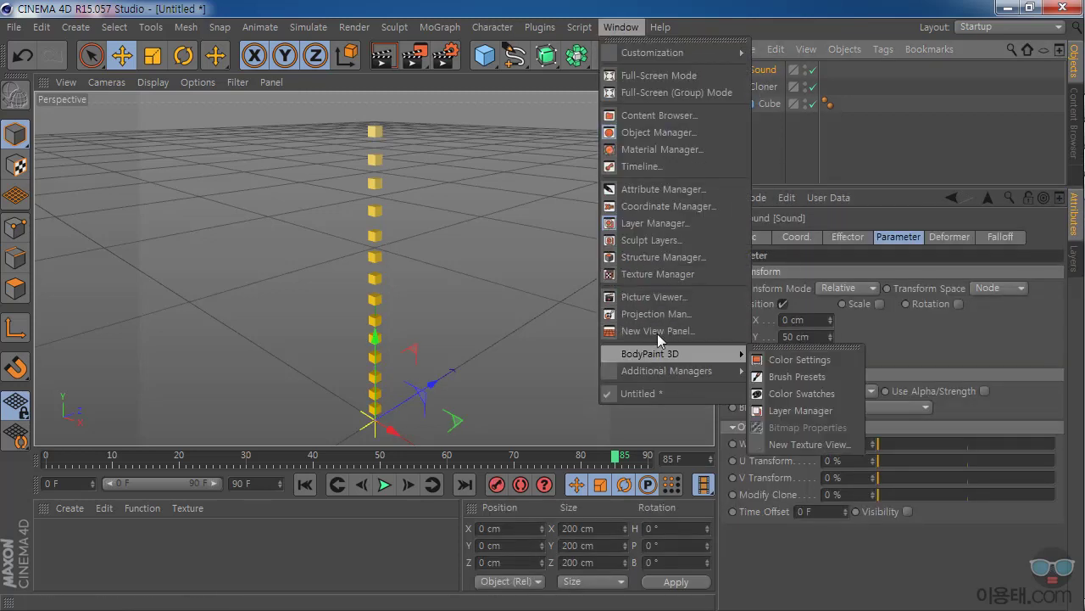
left_click(643, 167)
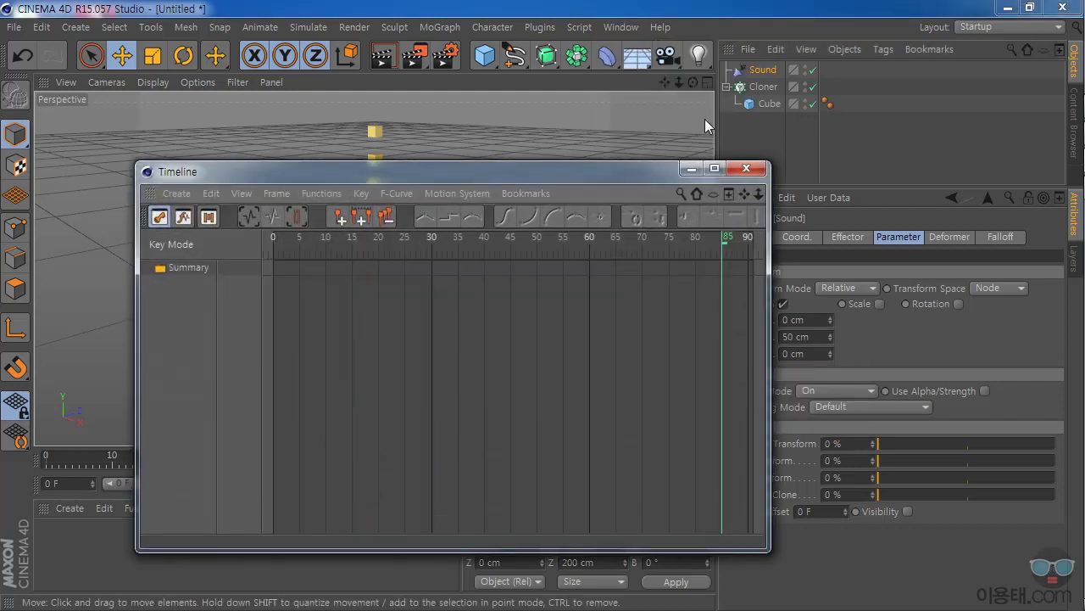
Add the Sound effector to the Timeline from the object list and select its entry there.
left_click(764, 104)
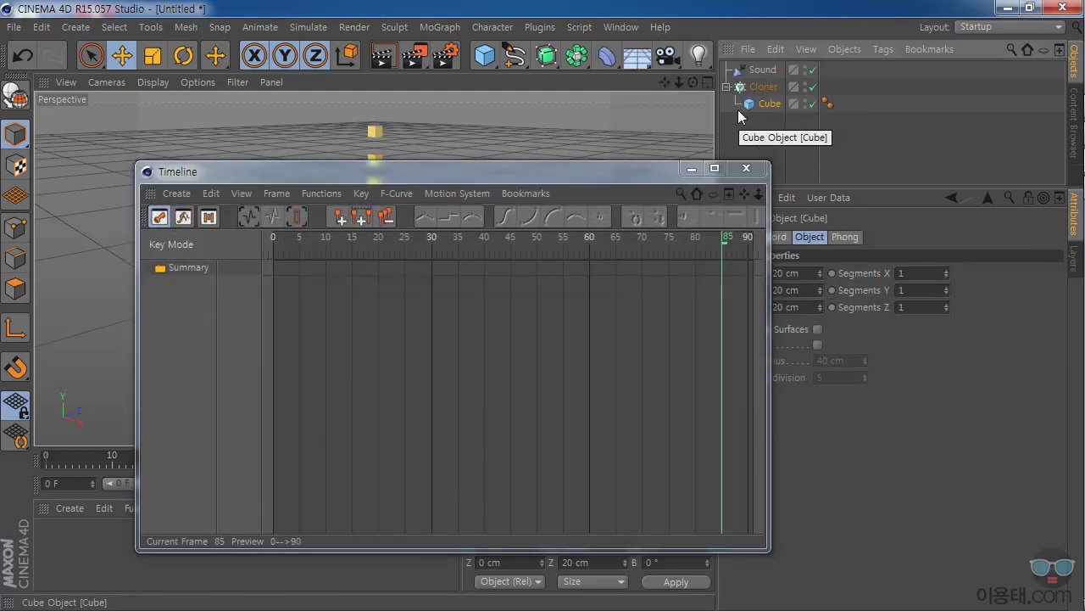
left_click_drag(646, 177, 677, 188)
left_click(768, 74)
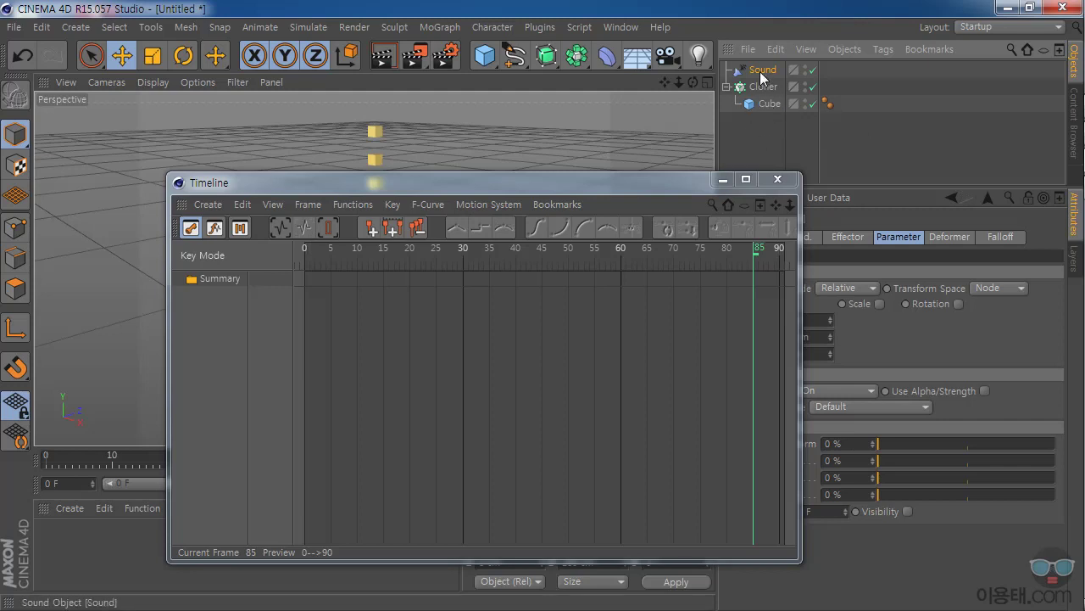
left_click_drag(765, 75, 215, 312)
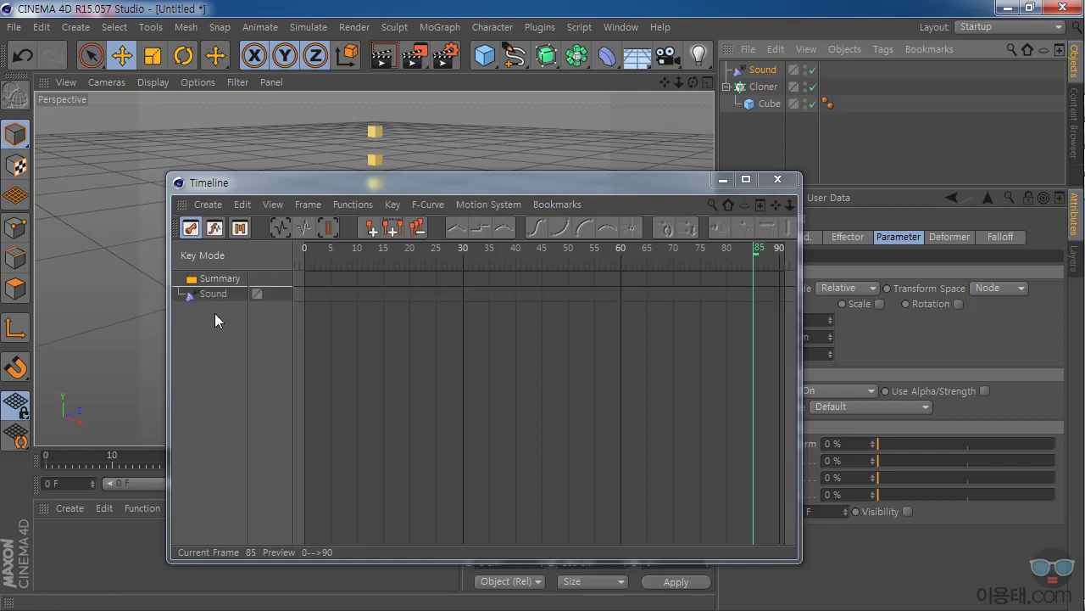
left_click(214, 293)
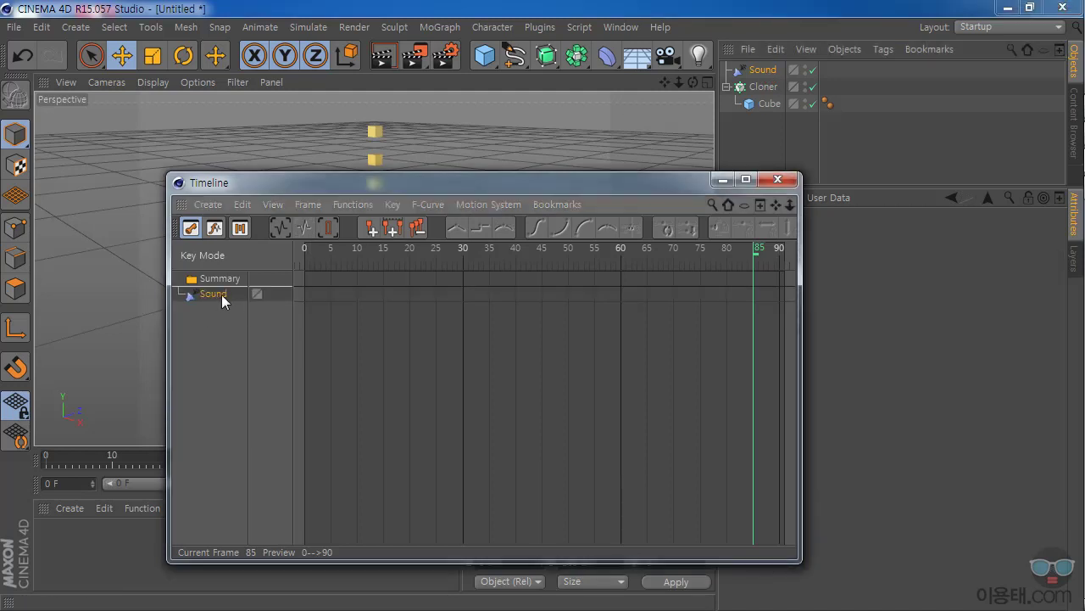
Add a special Sound track to the Sound effector in the Timeline and expand the new track.
right_click(225, 296)
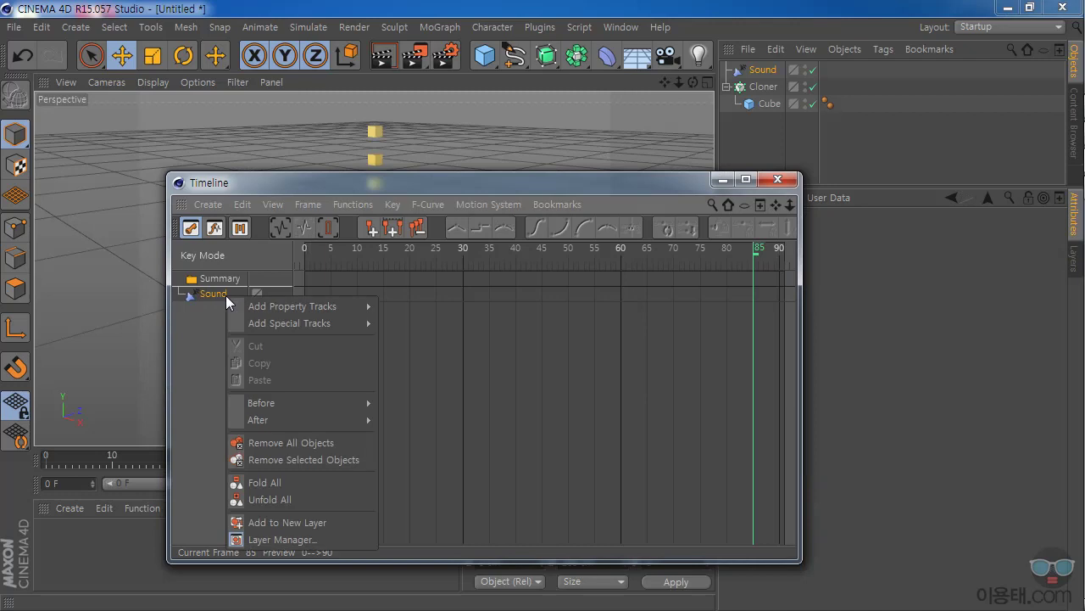
mouse_move(259, 327)
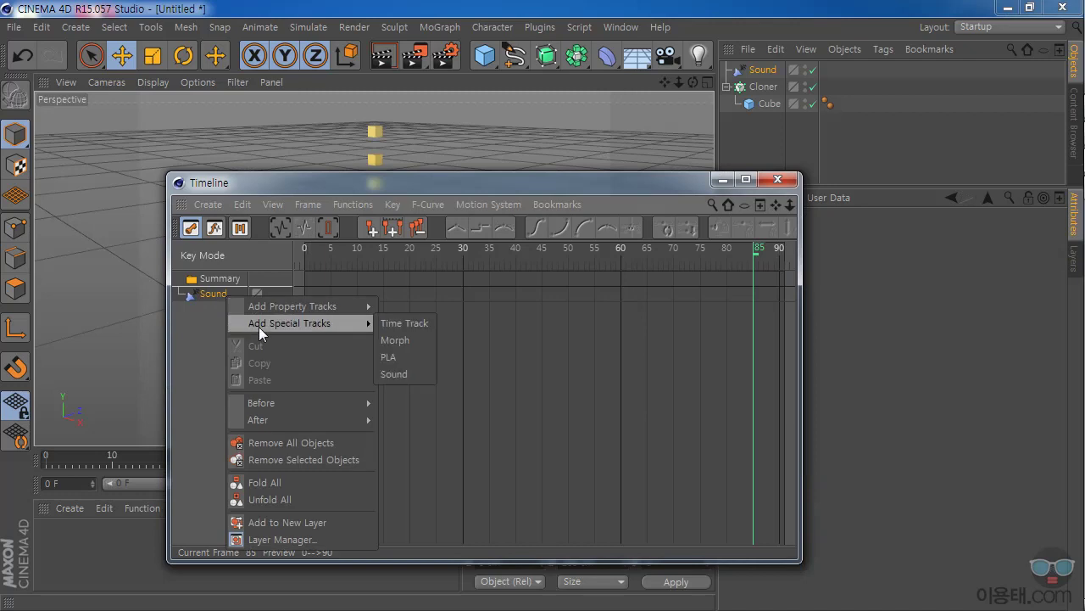
left_click(399, 373)
left_click(187, 309)
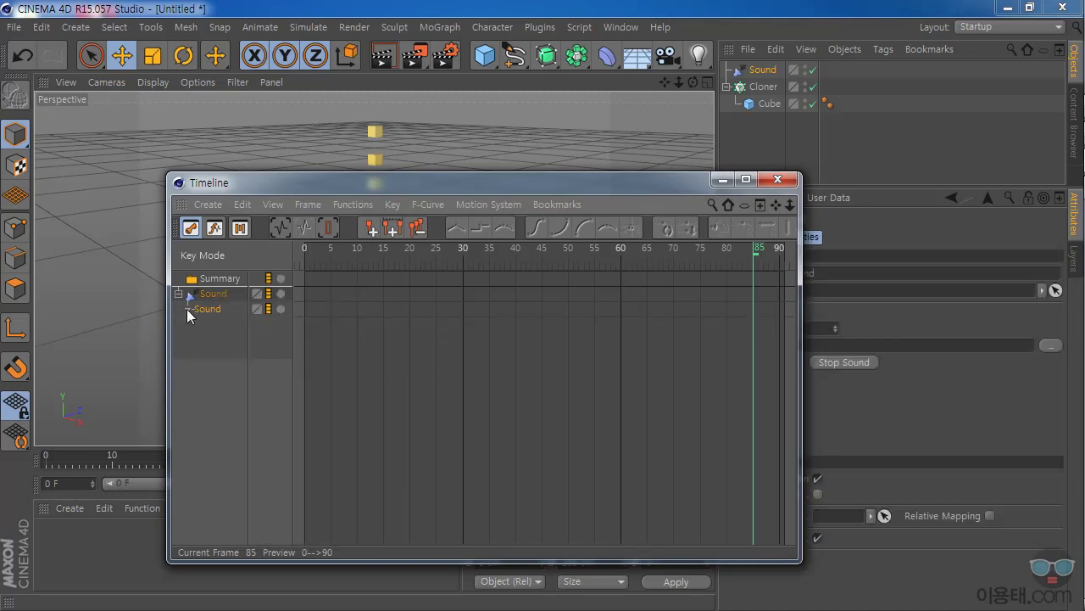
Load the BGM file from the 04 오디오 렌더 folder into the effector's Sound track and close the Timeline.
left_click_drag(428, 183, 308, 184)
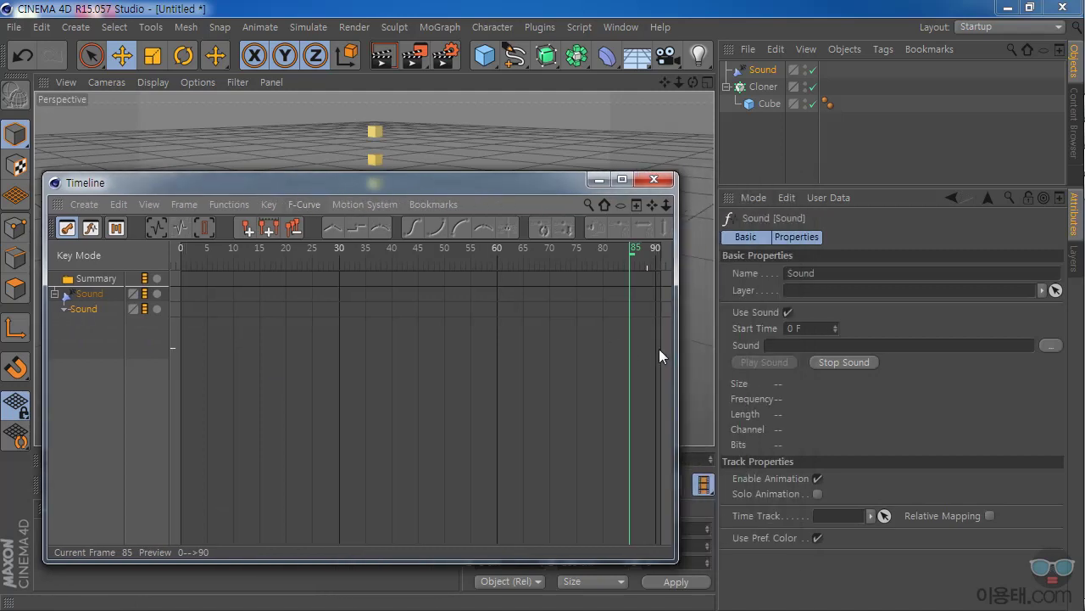
left_click(1051, 345)
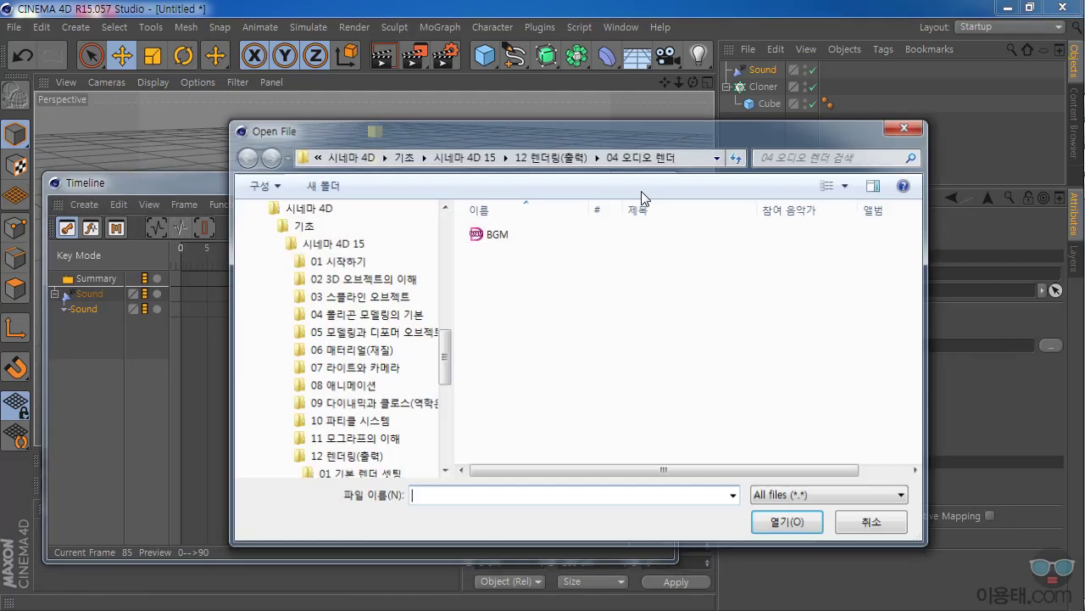
double_click(491, 234)
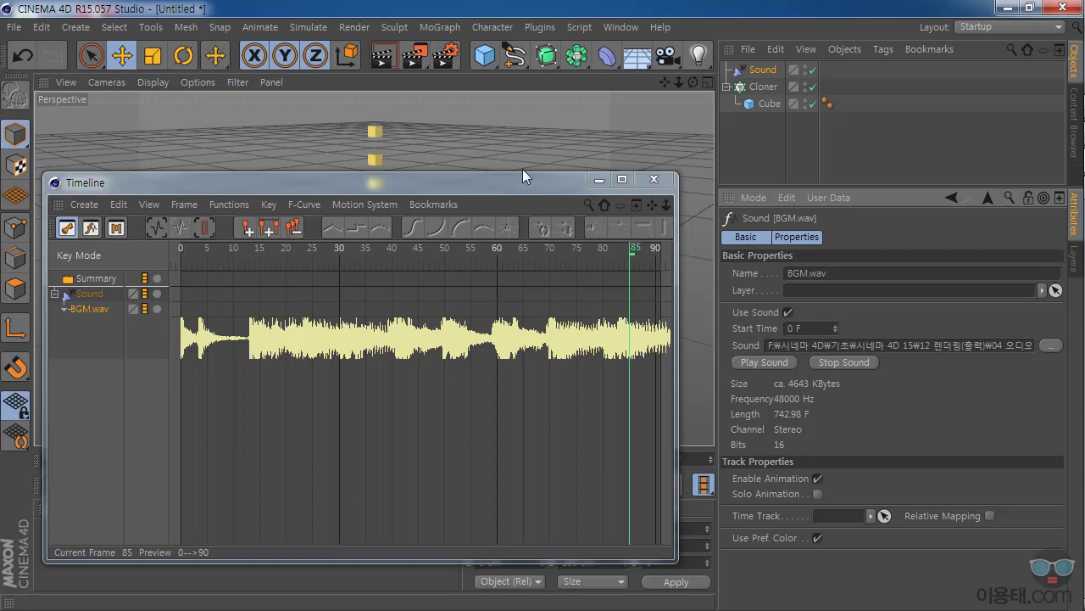
left_click_drag(531, 175, 545, 212)
left_click(655, 216)
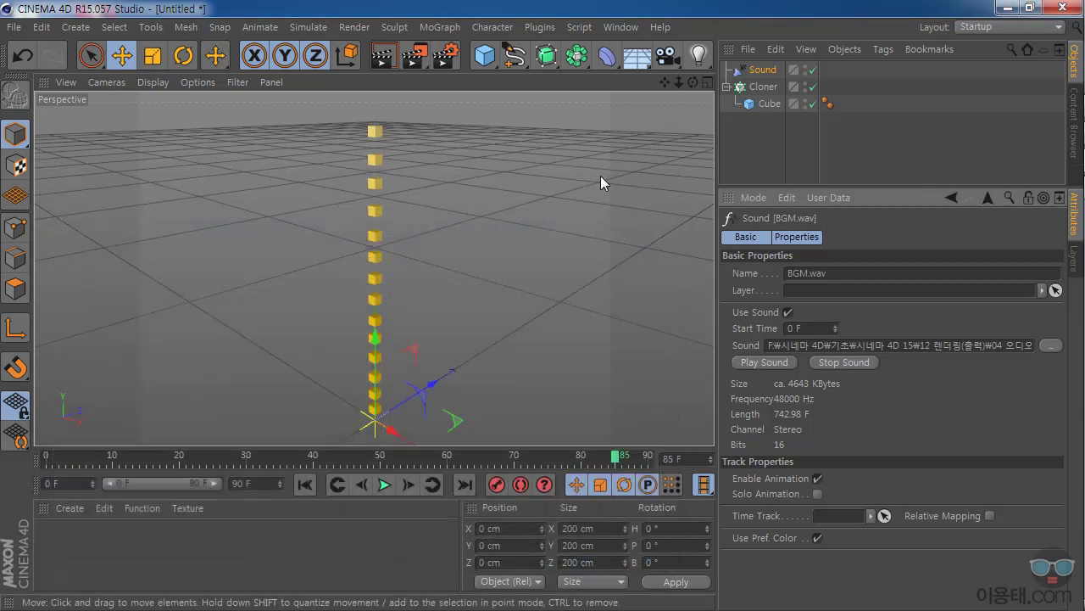
Set the frame range to All Frames in the render output settings.
left_click(447, 58)
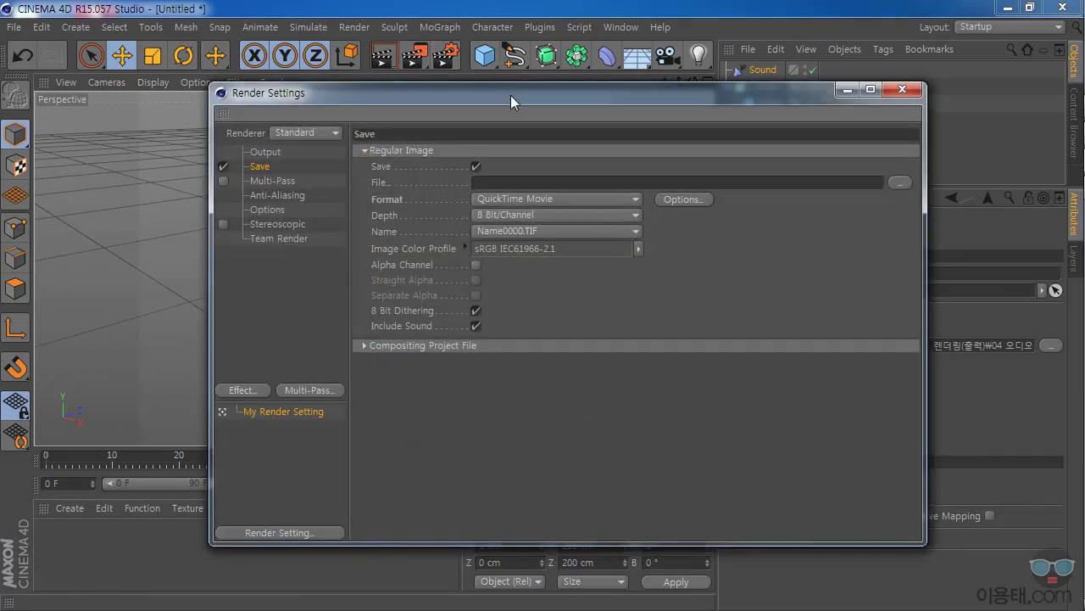
left_click(274, 164)
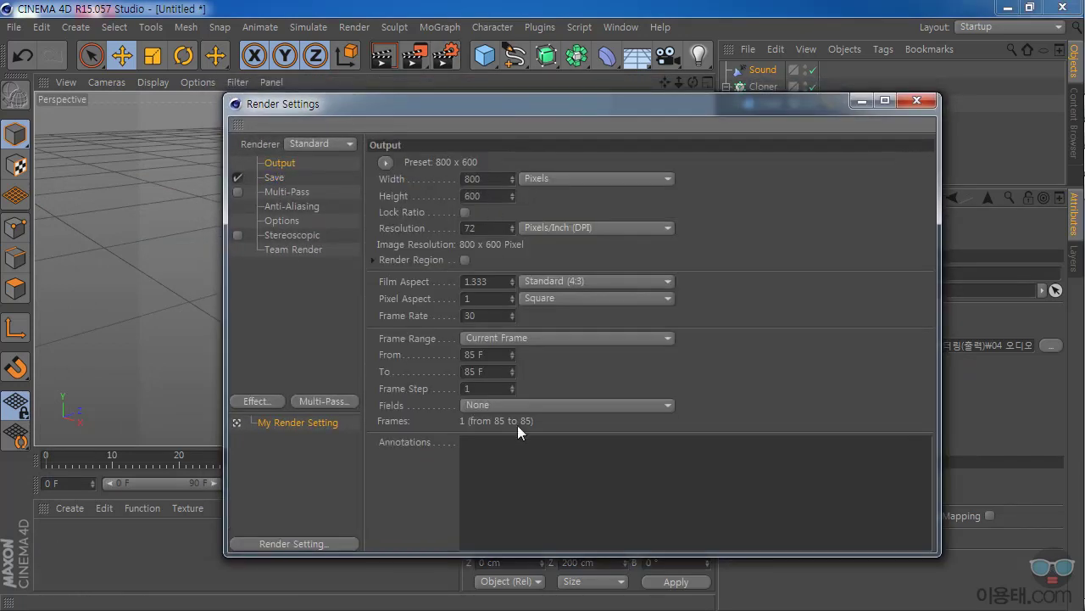
left_click(494, 338)
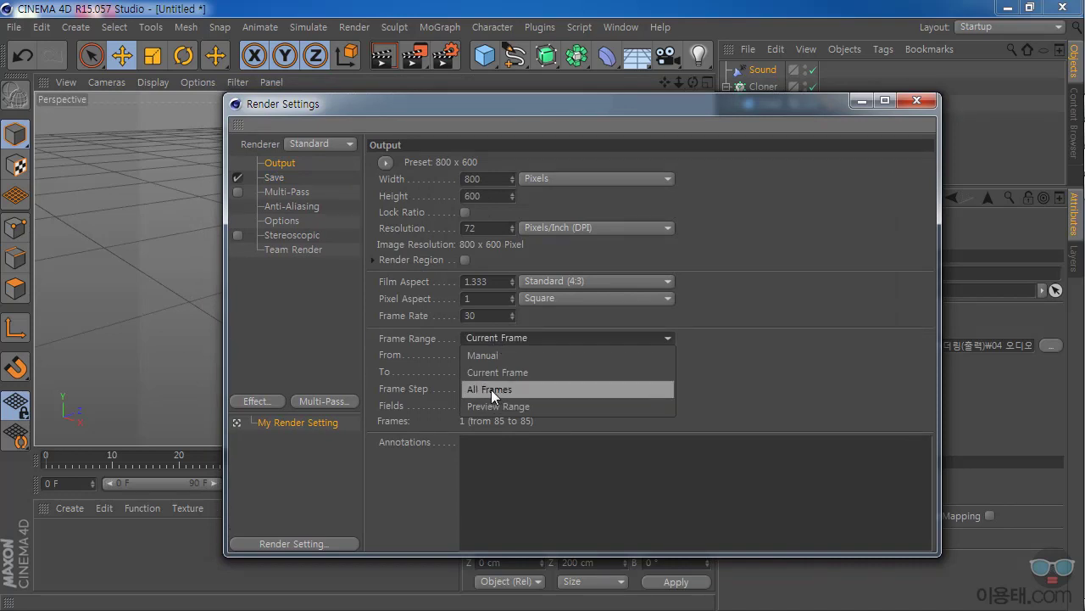
left_click(491, 390)
Set the render's save file to 오디오 in the 04 오디오 렌더 folder.
left_click(278, 178)
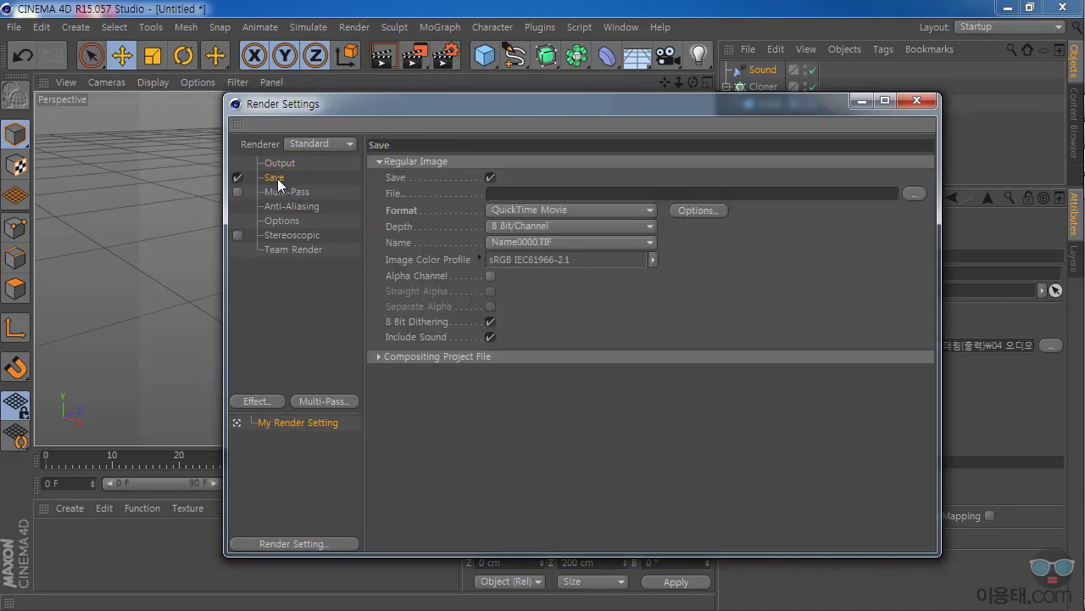
left_click(914, 194)
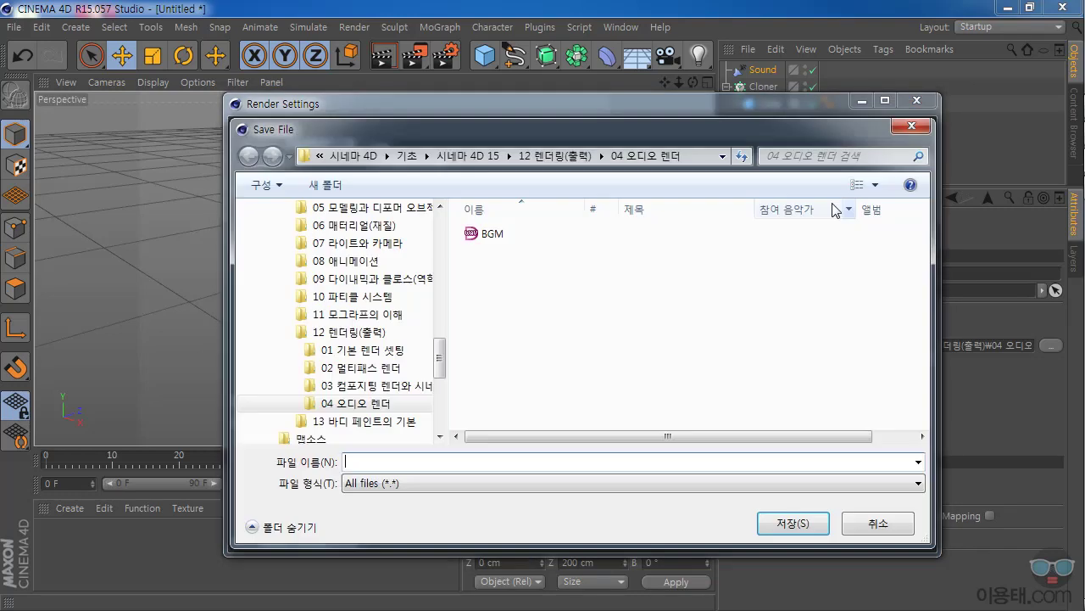
type("dh")
key("BackSpace")
key("BackSpace")
type("오디오")
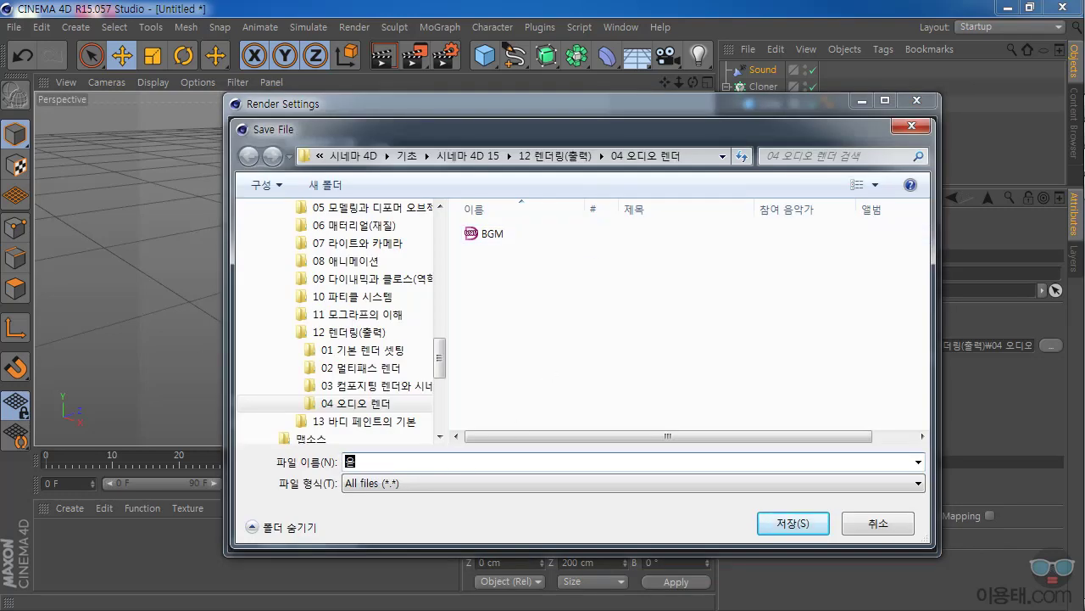
left_click(770, 529)
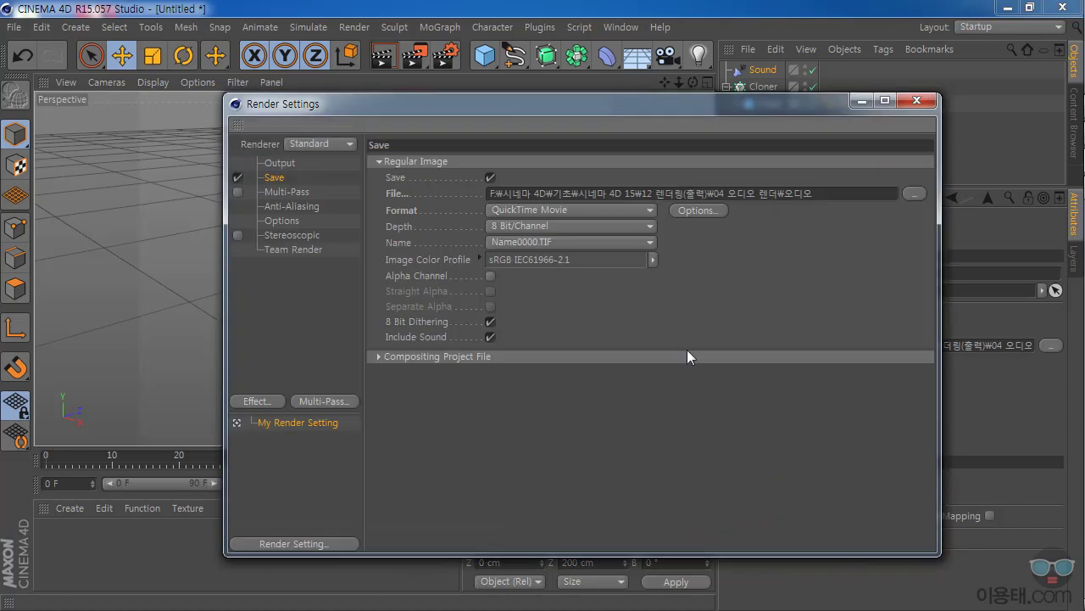
Review the output formats, keep QuickTime Movie with Include Sound enabled, and close the render settings.
left_click(501, 208)
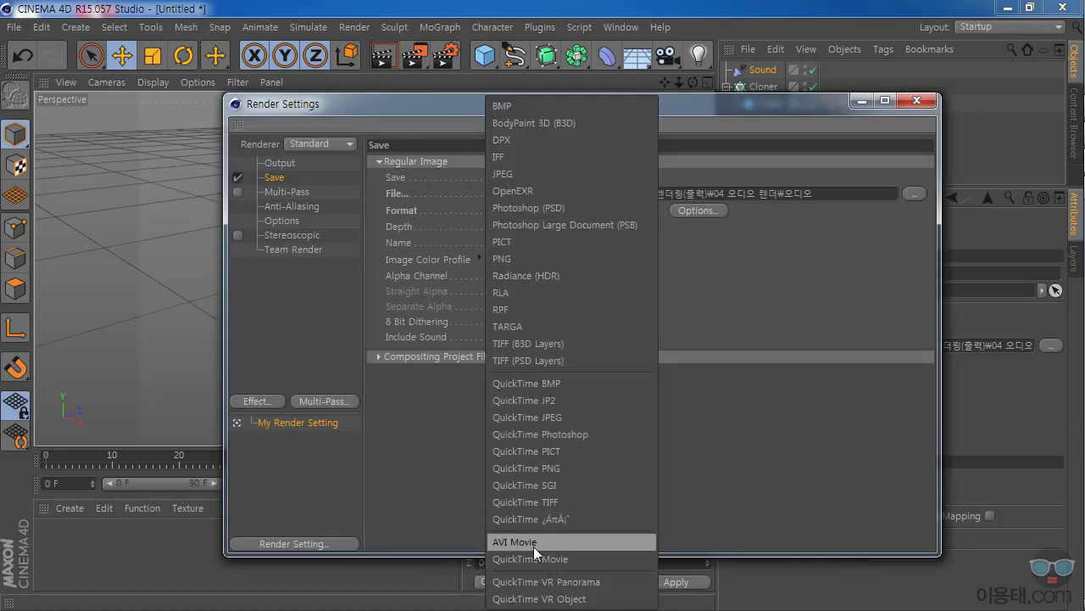
left_click(786, 431)
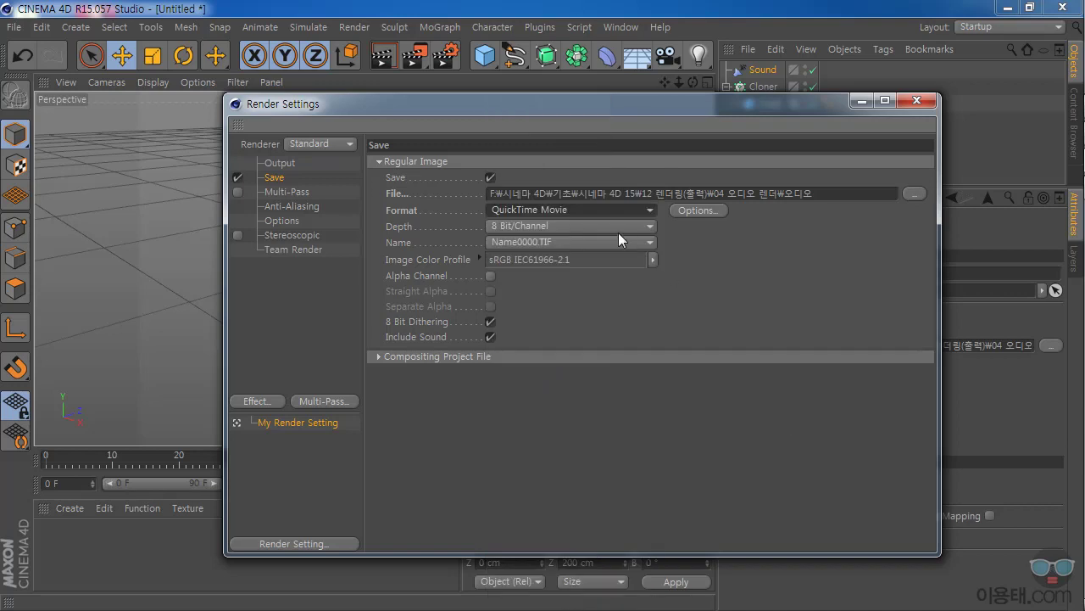
left_click(489, 337)
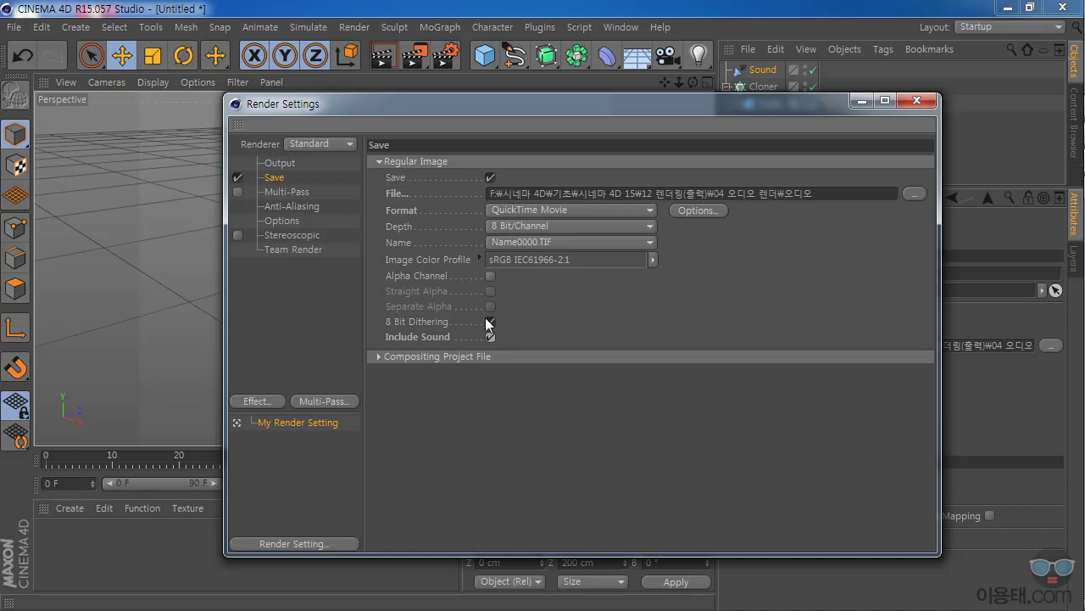
left_click(918, 102)
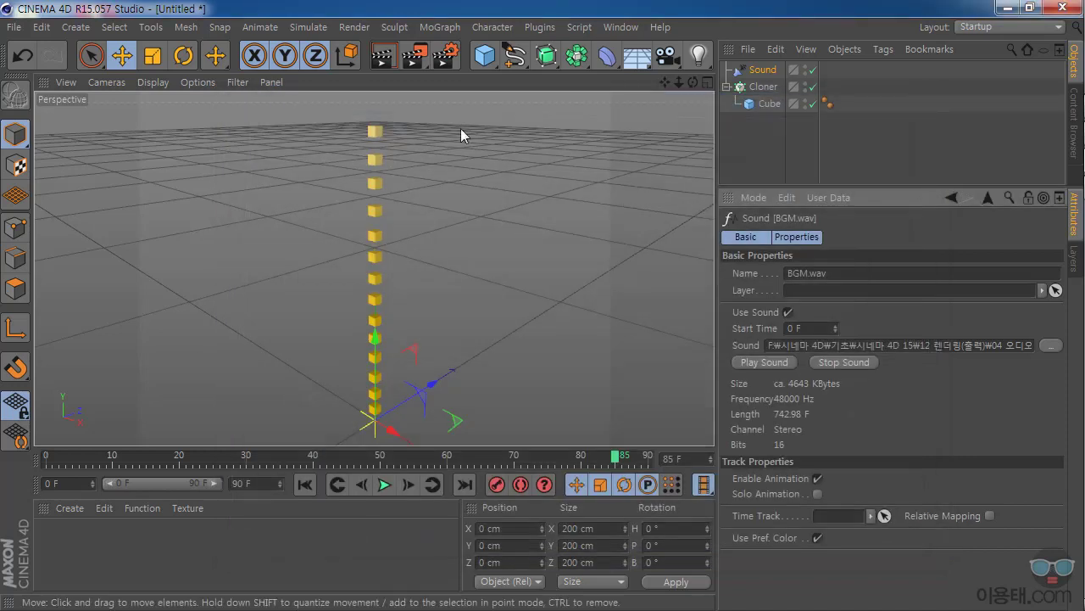
Render all frames to the Picture Viewer and close the viewer when the render is complete.
left_click(416, 57)
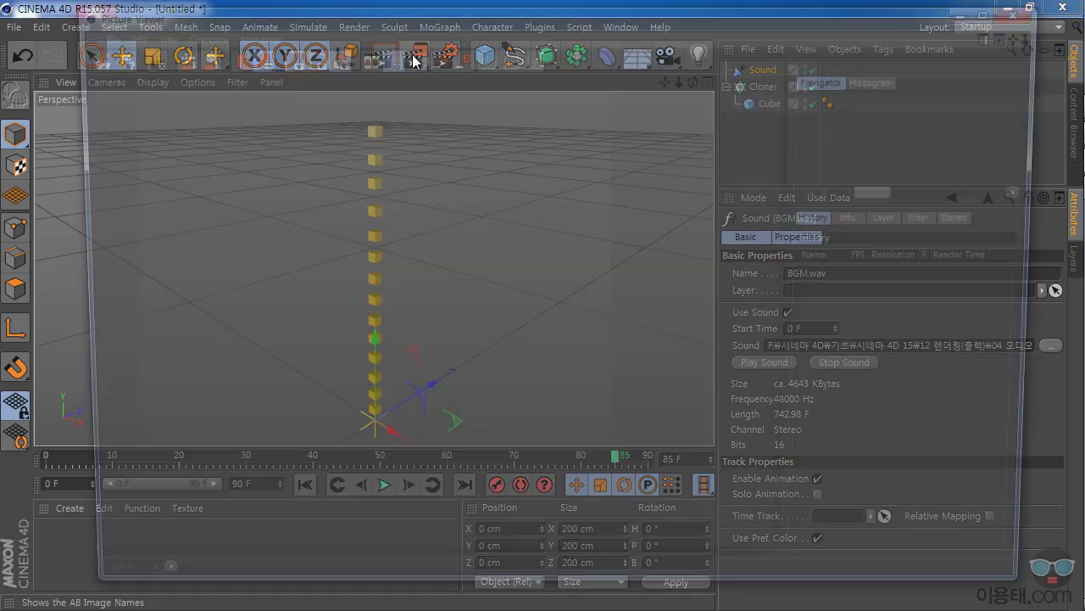
scroll(484, 265, "down", 3)
scroll(482, 264, "up", 1)
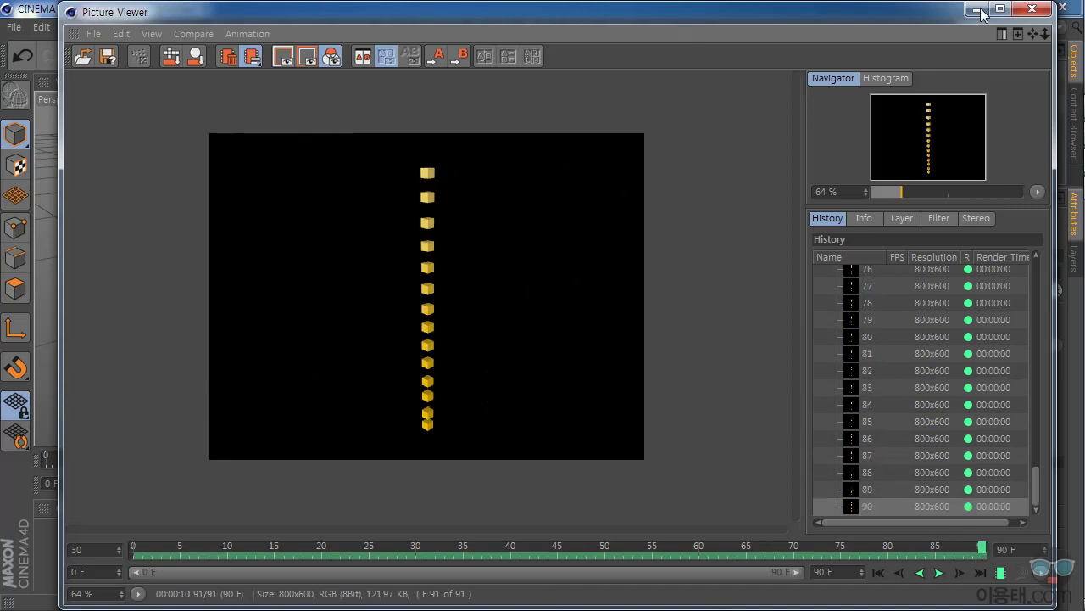
left_click(1032, 9)
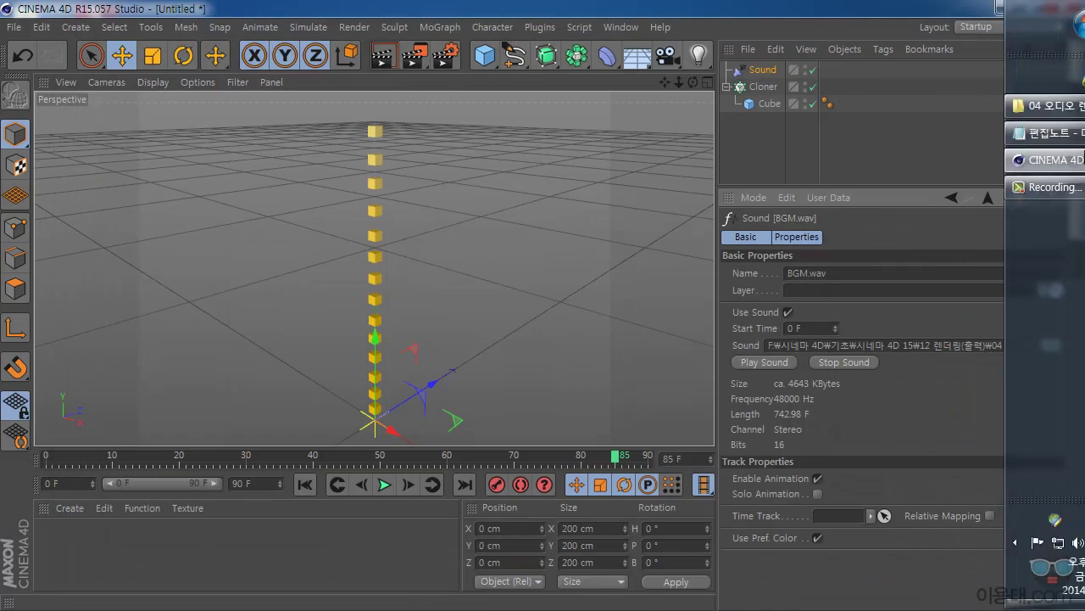
Switch to the 04 오디오 렌더 folder in Windows Explorer, play the rendered 오디오 movie, and pause it.
left_click(995, 108)
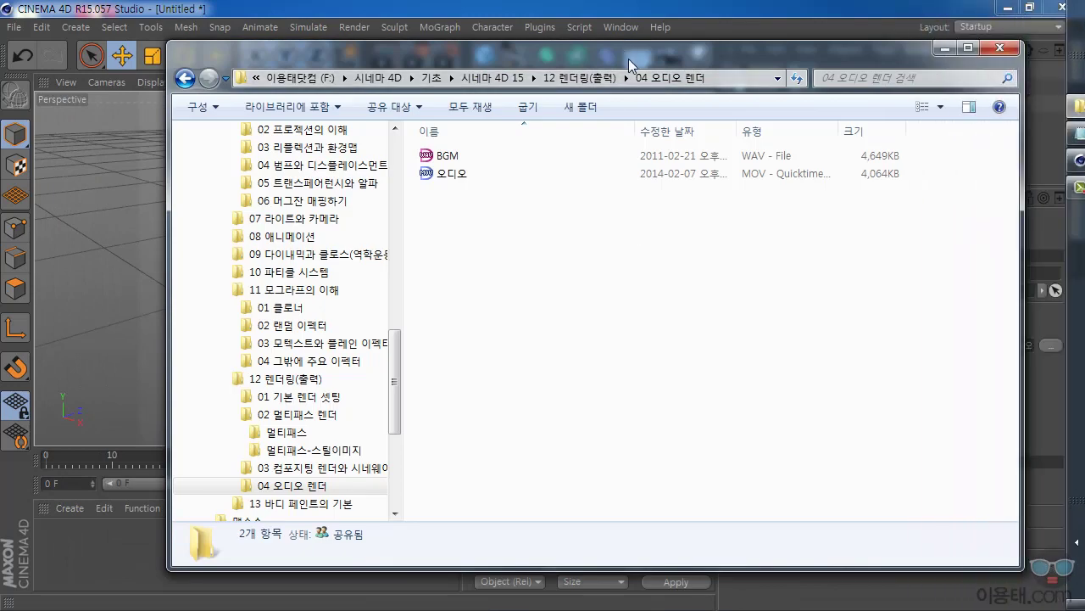
left_click_drag(628, 59, 607, 54)
left_click(427, 169)
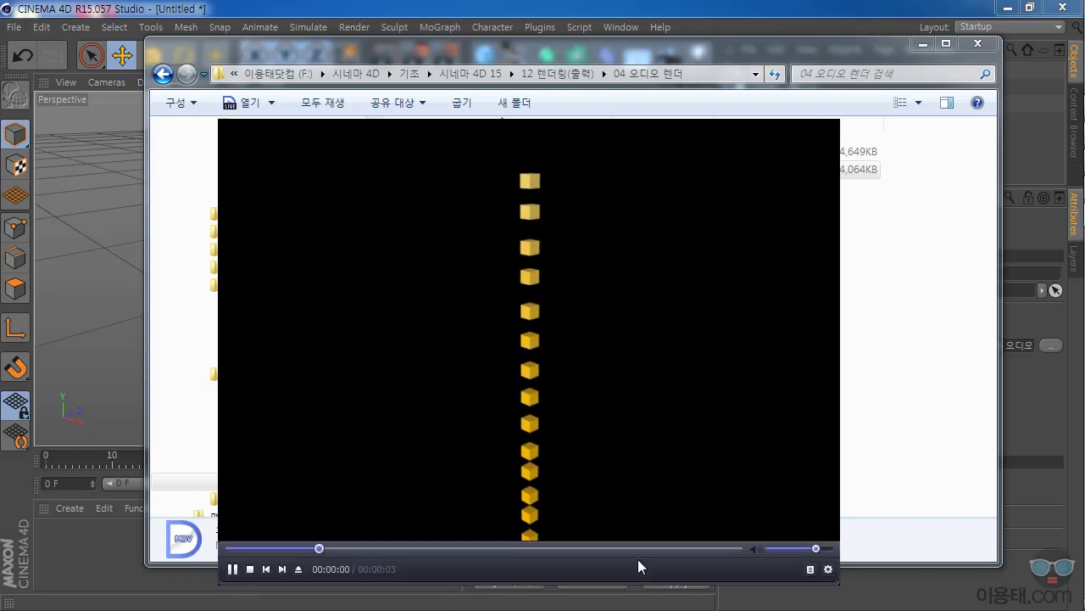
left_click(232, 568)
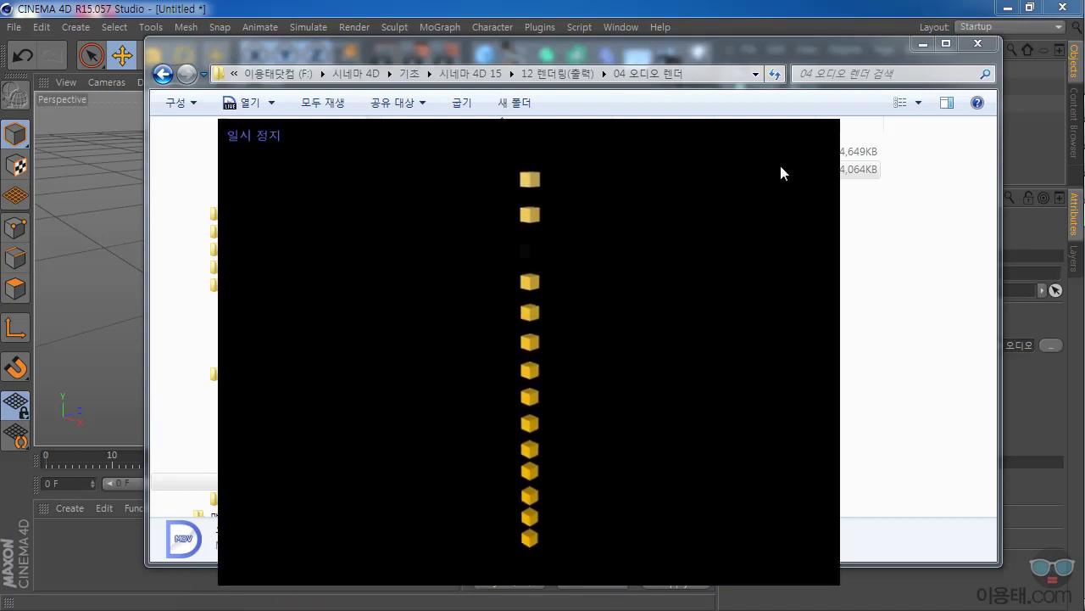